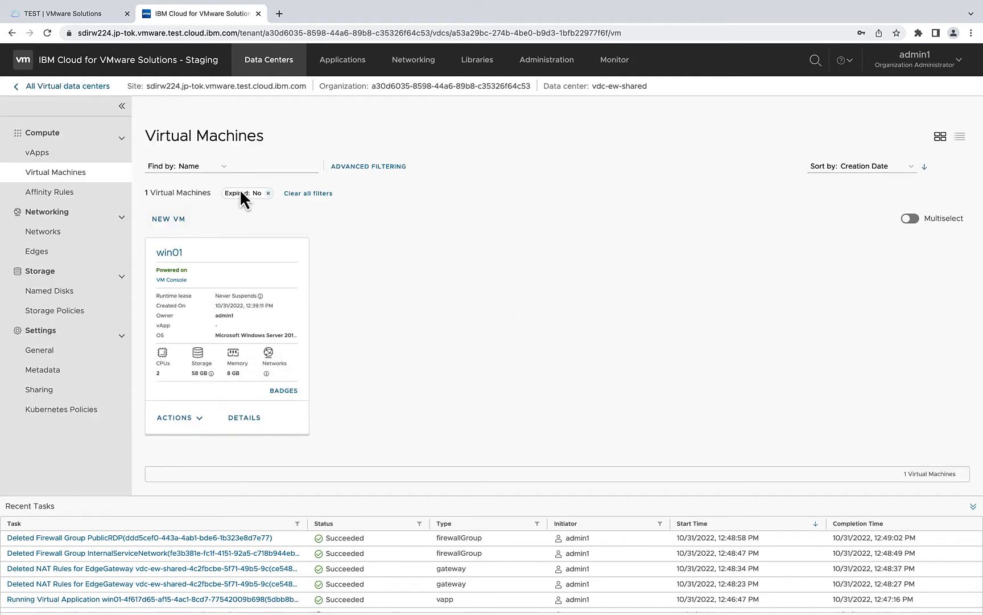
Open the IP allocations of the vdc-ew-shared edge gateway and copy the first allocated address, 162.133.110.210.
{"action": "left_click", "coordinate": [41, 261]}
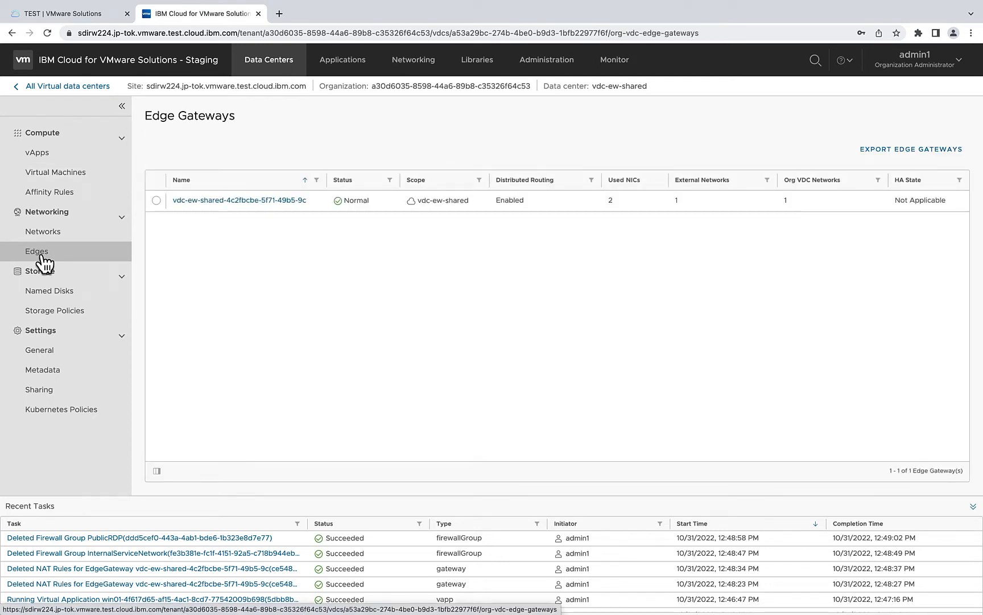
{"action": "left_click", "coordinate": [156, 200]}
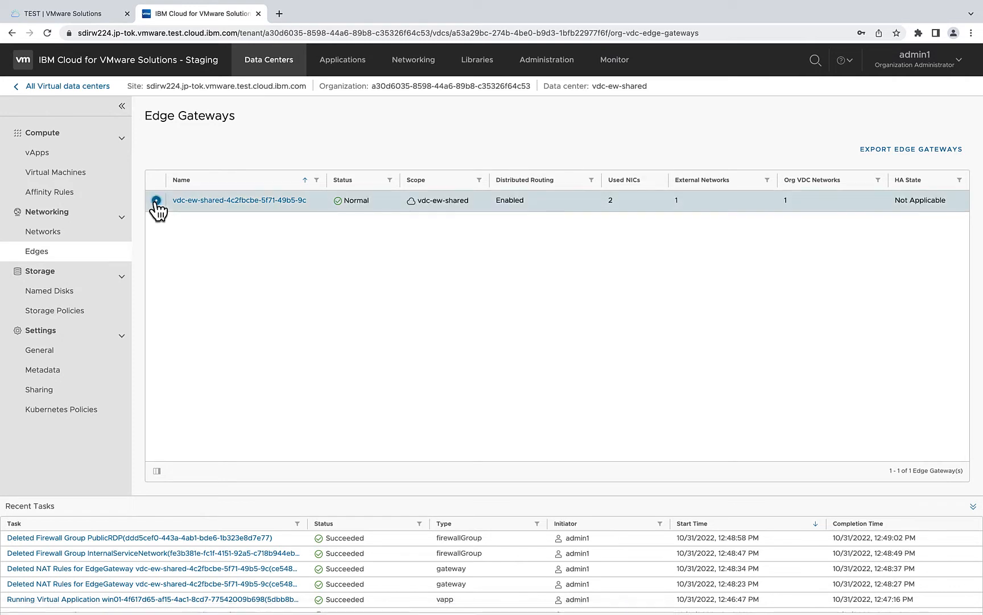
{"action": "left_click", "coordinate": [206, 200]}
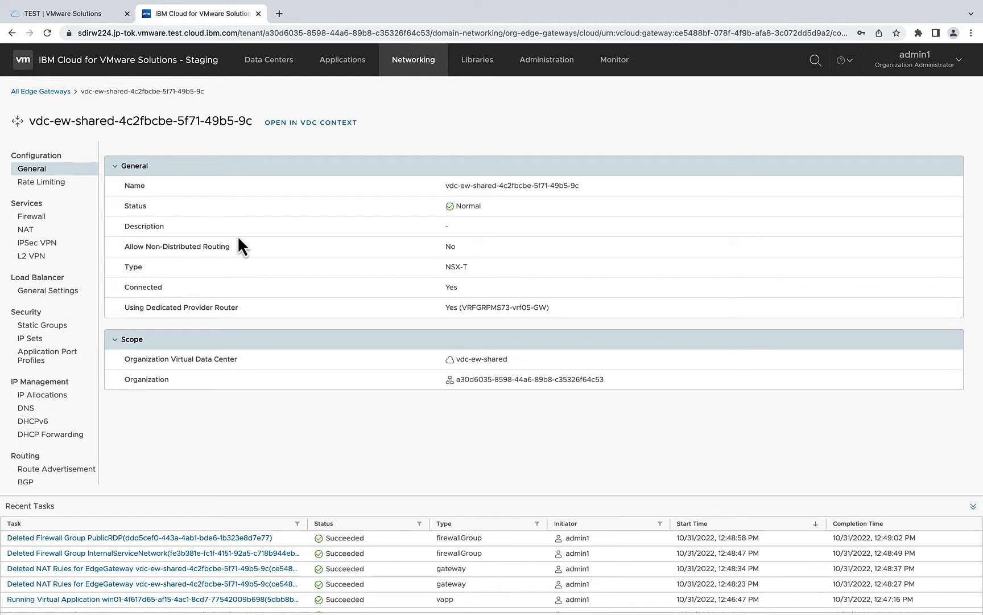
{"action": "left_click", "coordinate": [41, 397]}
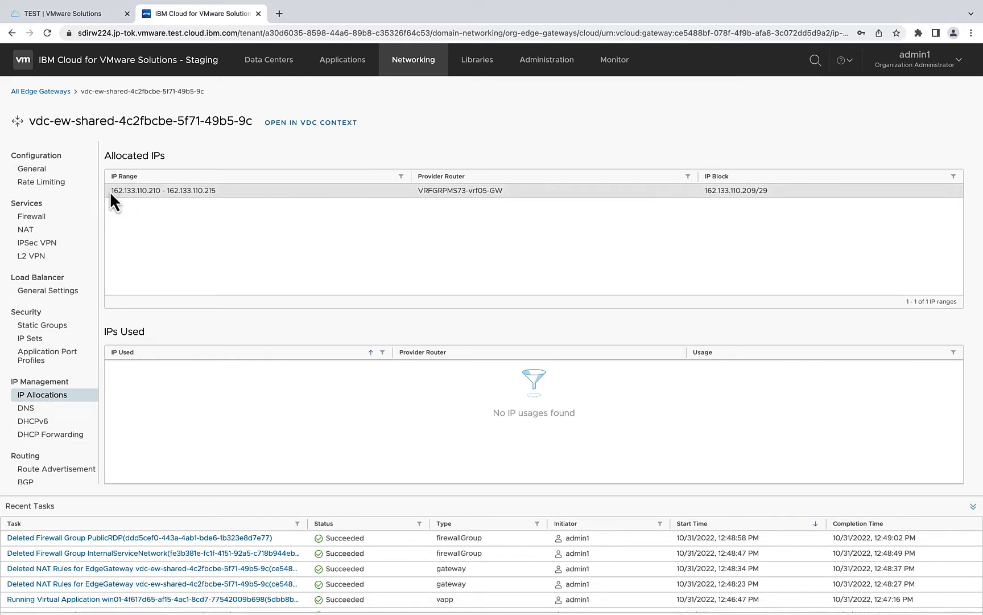
{"action": "left_click_drag", "start_coordinate": [110, 191], "coordinate": [161, 192]}
{"action": "key", "text": "ctrl+c"}
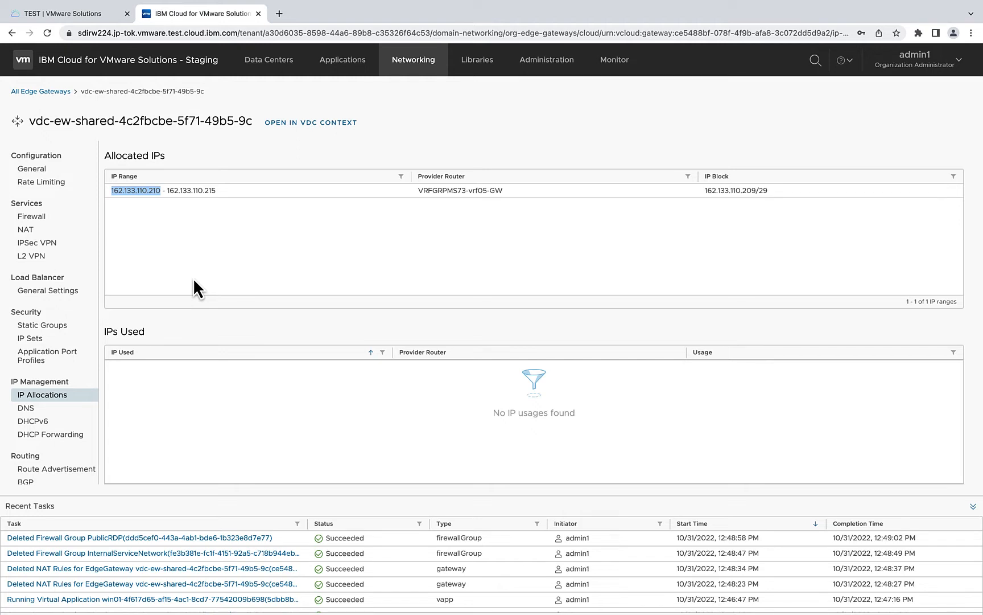
Create an IP set named PublicRDP on the edge gateway containing the copied address 162.133.110.210.
{"action": "left_click", "coordinate": [28, 337]}
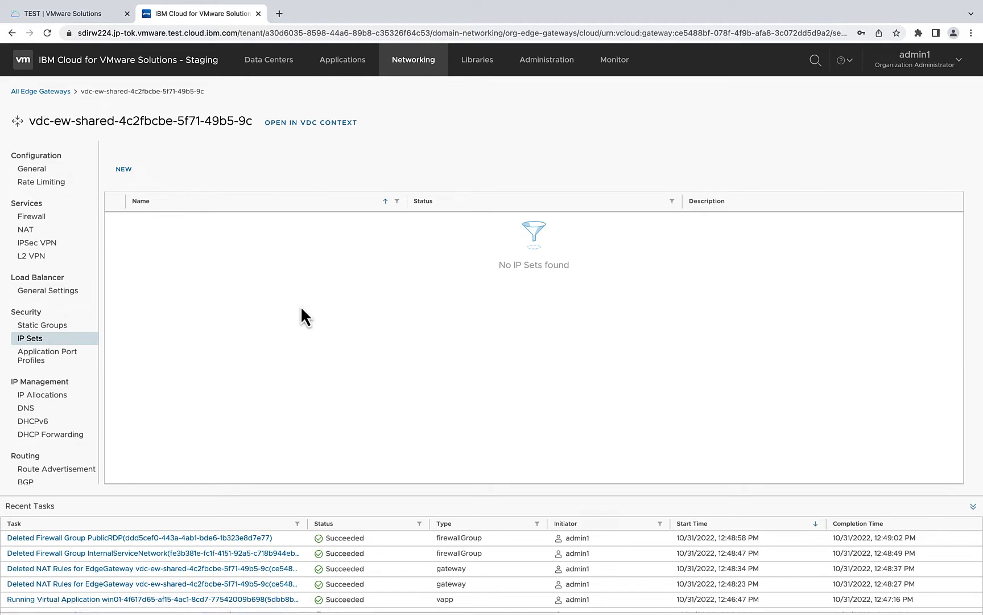
{"action": "left_click", "coordinate": [128, 167]}
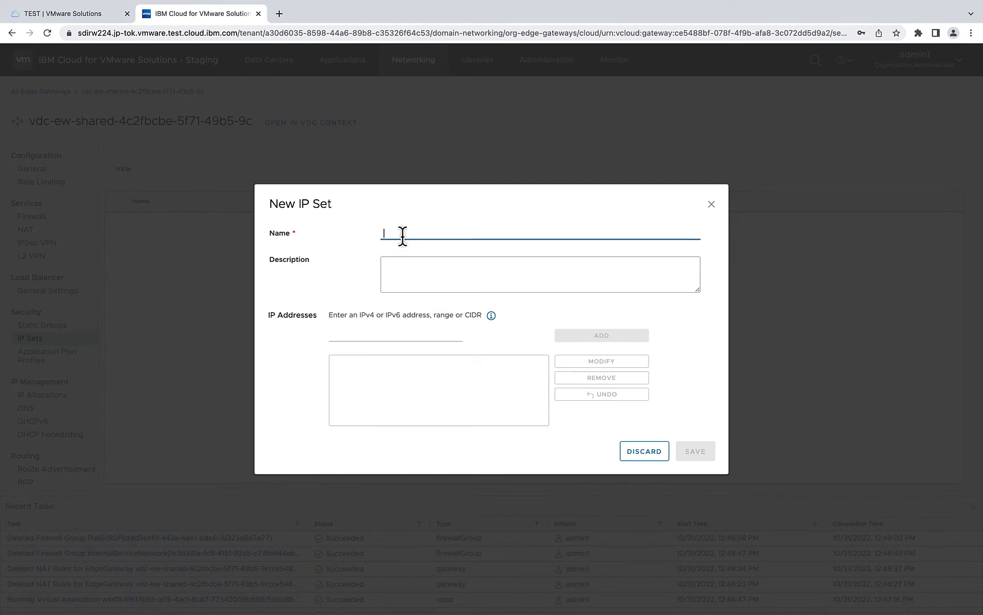
{"action": "type", "text": "Pubcli"}
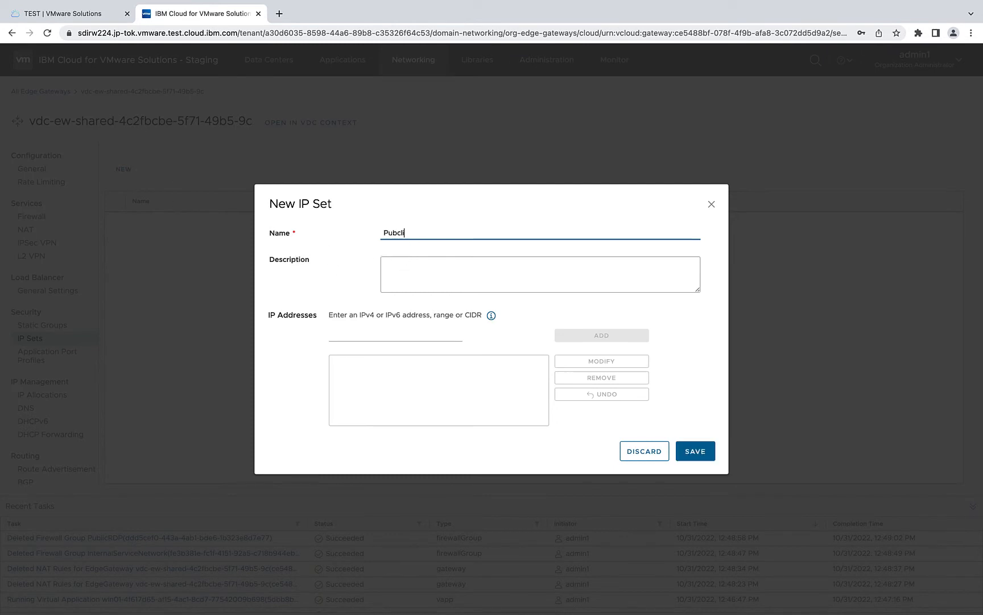
{"action": "key", "text": "BackSpace"}
{"action": "key", "text": "BackSpace"}
{"action": "key", "text": "BackSpace"}
{"action": "type", "text": "licRDP"}
{"action": "left_click", "coordinate": [363, 338]}
{"action": "key", "text": "ctrl+v"}
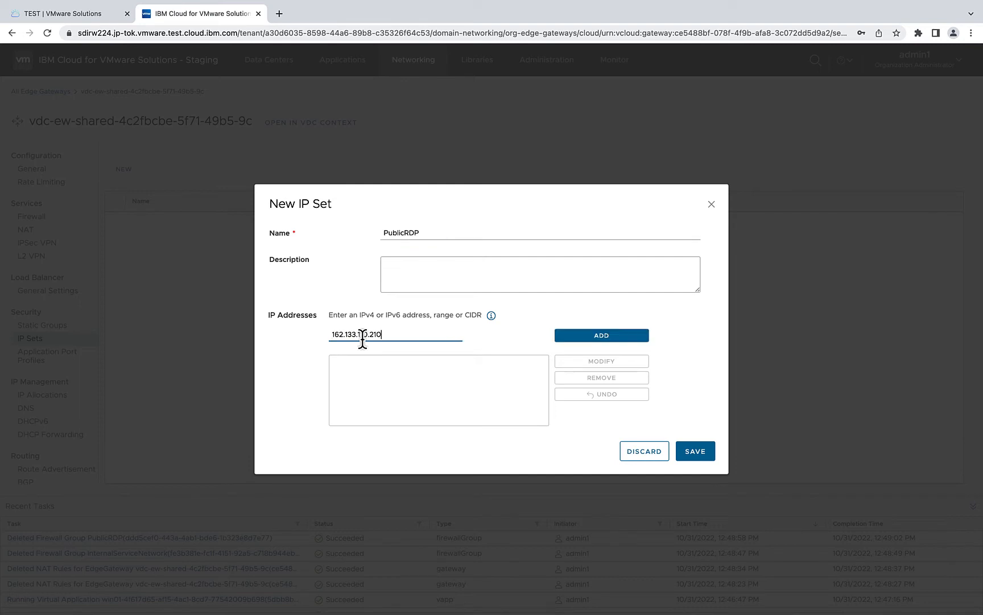
{"action": "left_click", "coordinate": [578, 337]}
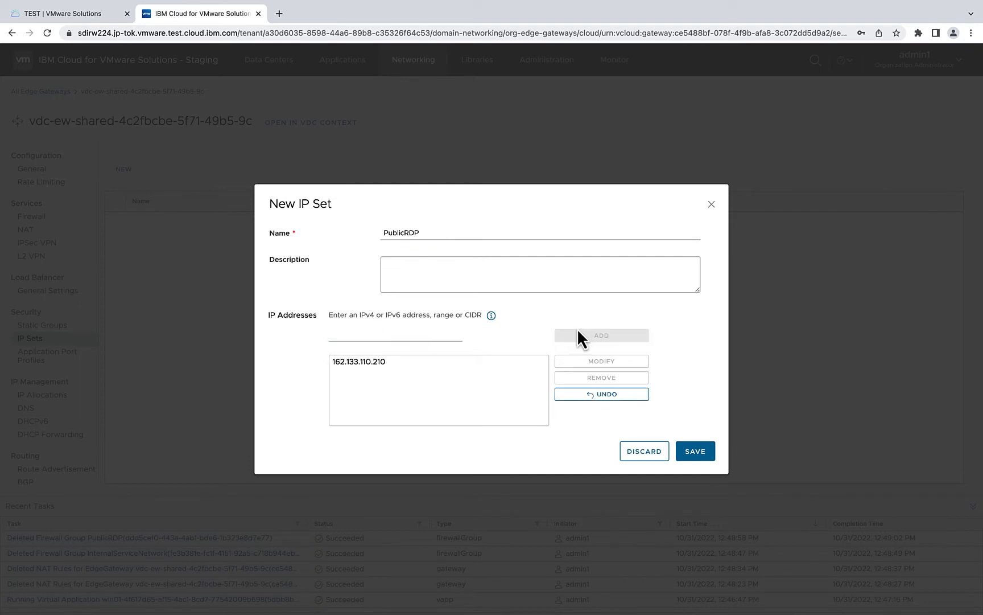
{"action": "left_click", "coordinate": [695, 453]}
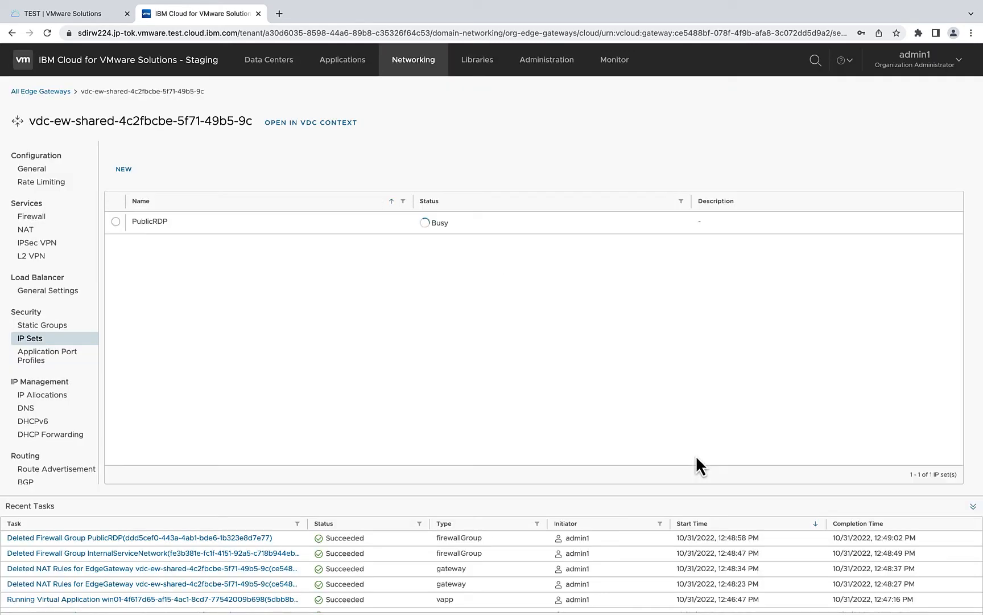
Create a static group named InternalNetwork in the edge gateway's security settings.
{"action": "left_click", "coordinate": [56, 327]}
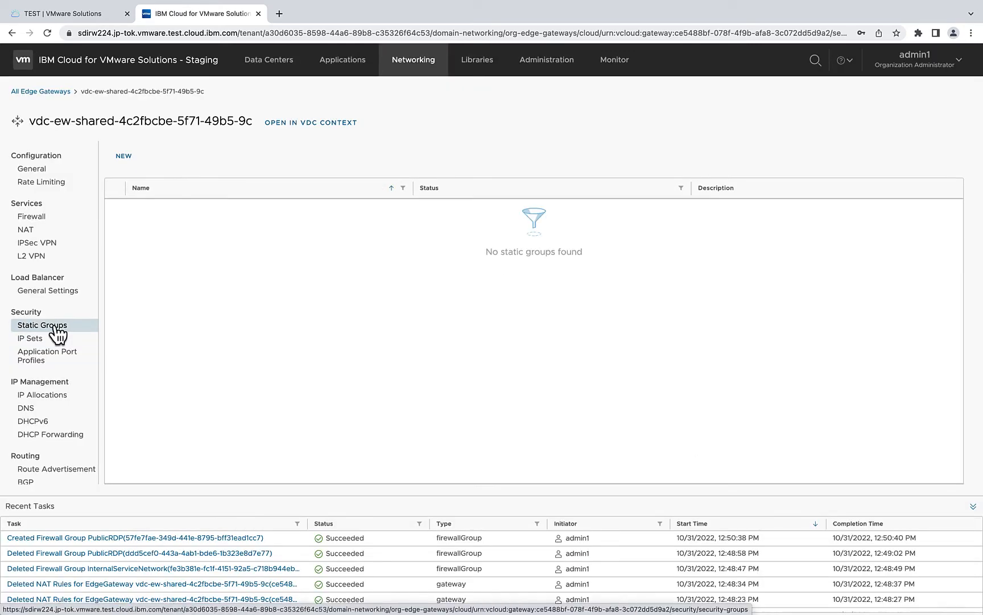
{"action": "left_click", "coordinate": [123, 157]}
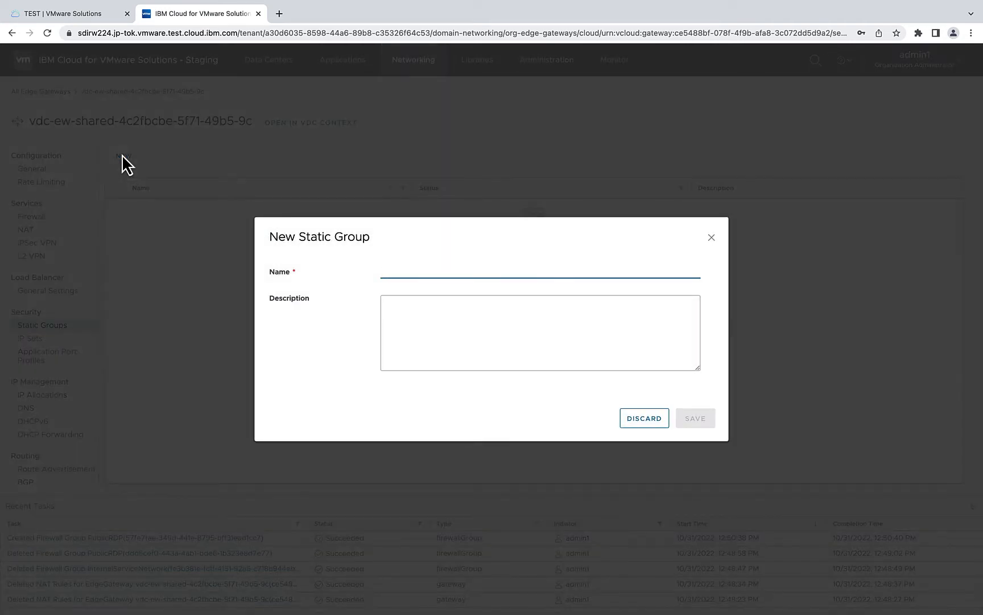
{"action": "type", "text": "In"}
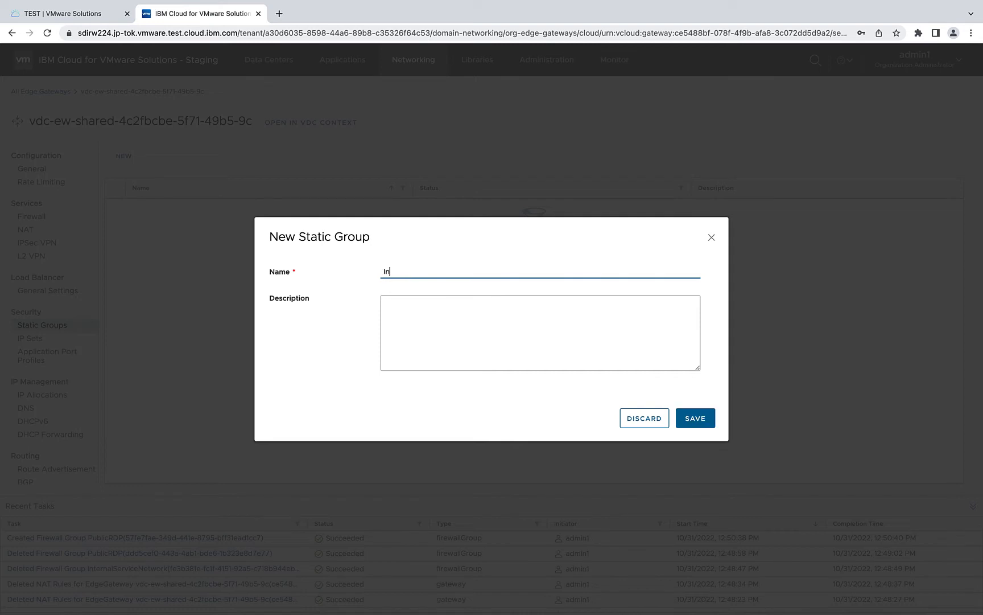
{"action": "type", "text": "ternalNetwork"}
{"action": "left_click", "coordinate": [695, 418]}
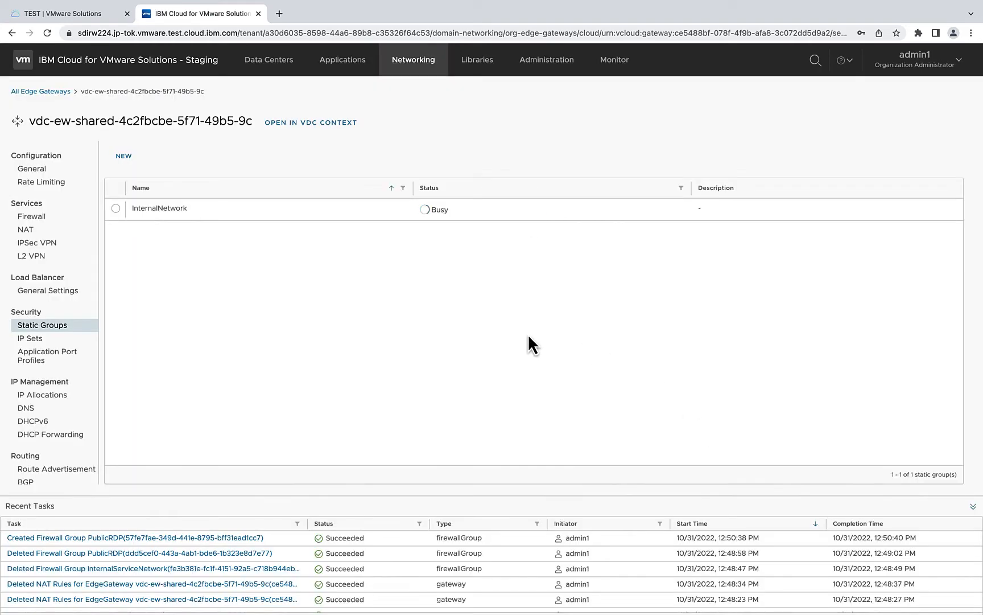
Add the network test-192.168.19.1/24 as a member of the InternalNetwork static group and save the membership.
{"action": "left_click", "coordinate": [115, 208]}
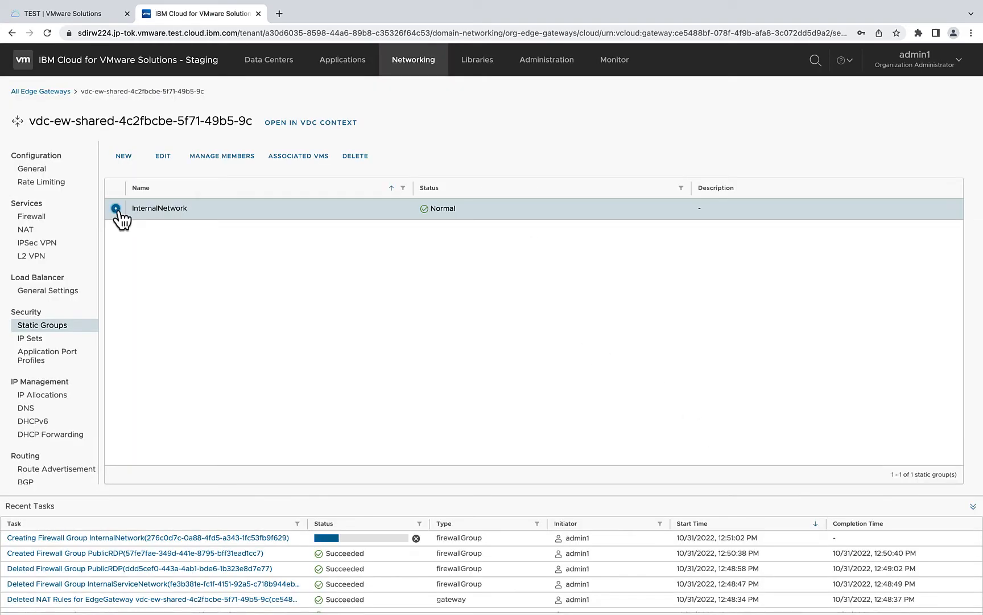
{"action": "left_click", "coordinate": [219, 157]}
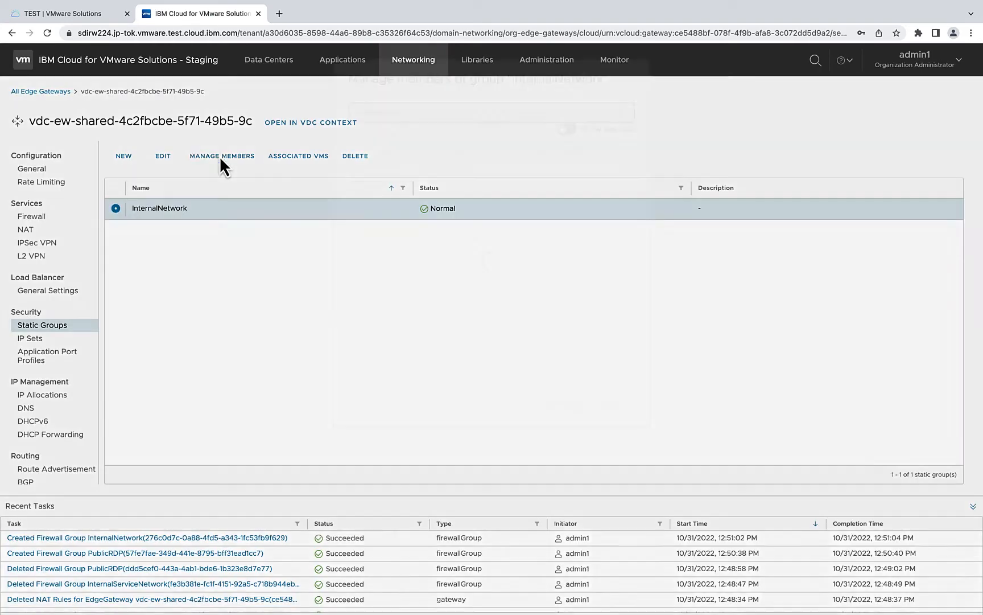
{"action": "left_click", "coordinate": [359, 227]}
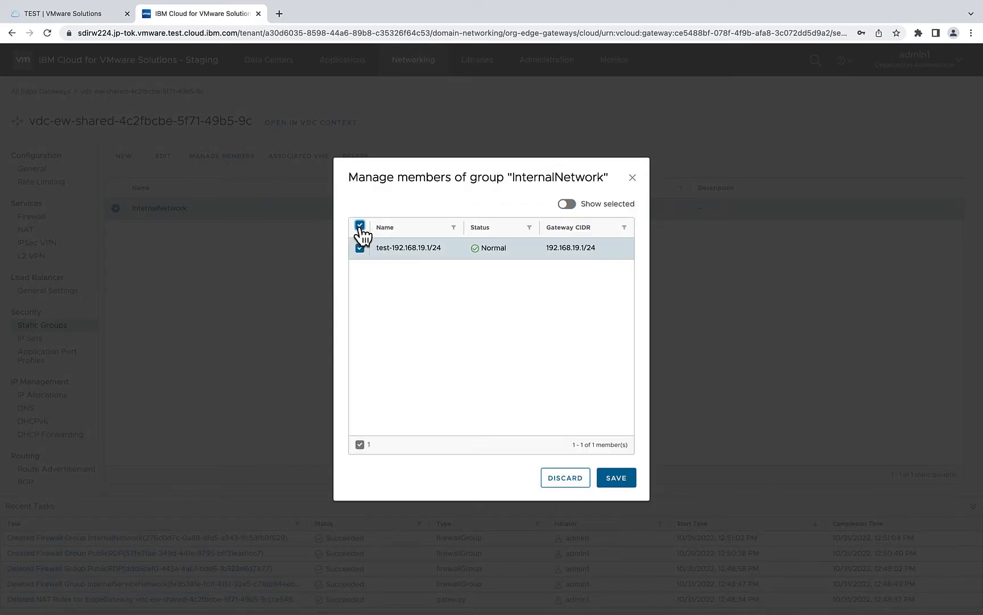
{"action": "left_click", "coordinate": [617, 481]}
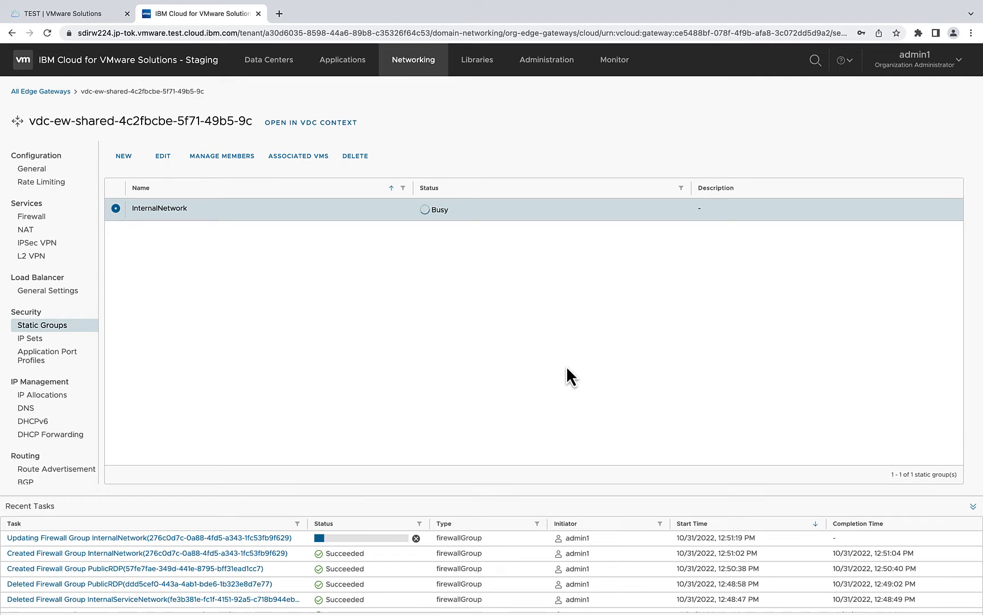
Create an SNAT rule named PublicServiceNetworkSNAT with external IP 162.133.110.210 and internal IP 192.168.19.0/24, keeping the default advanced settings.
{"action": "left_click", "coordinate": [29, 230]}
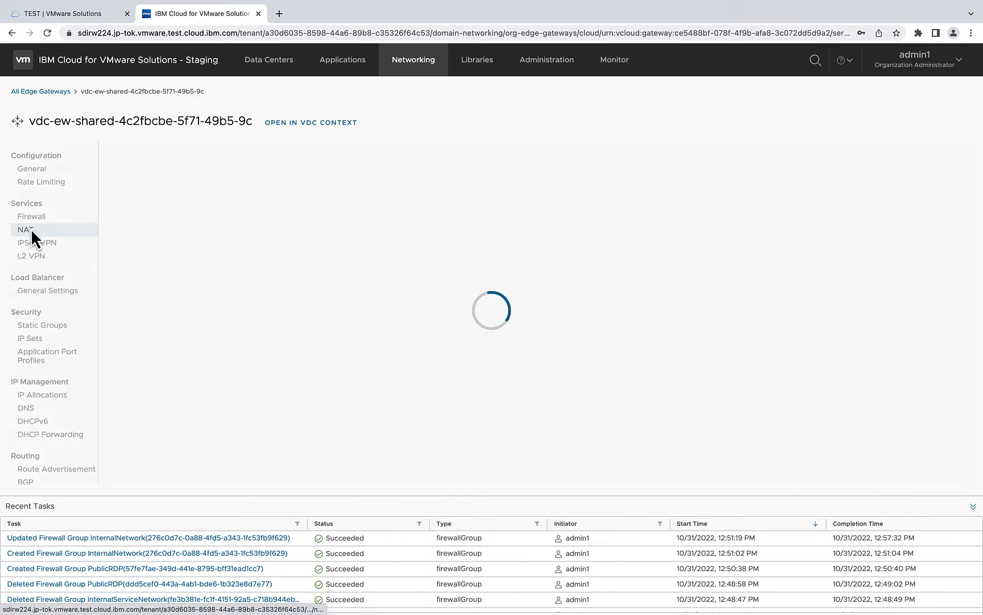
{"action": "left_click", "coordinate": [123, 174]}
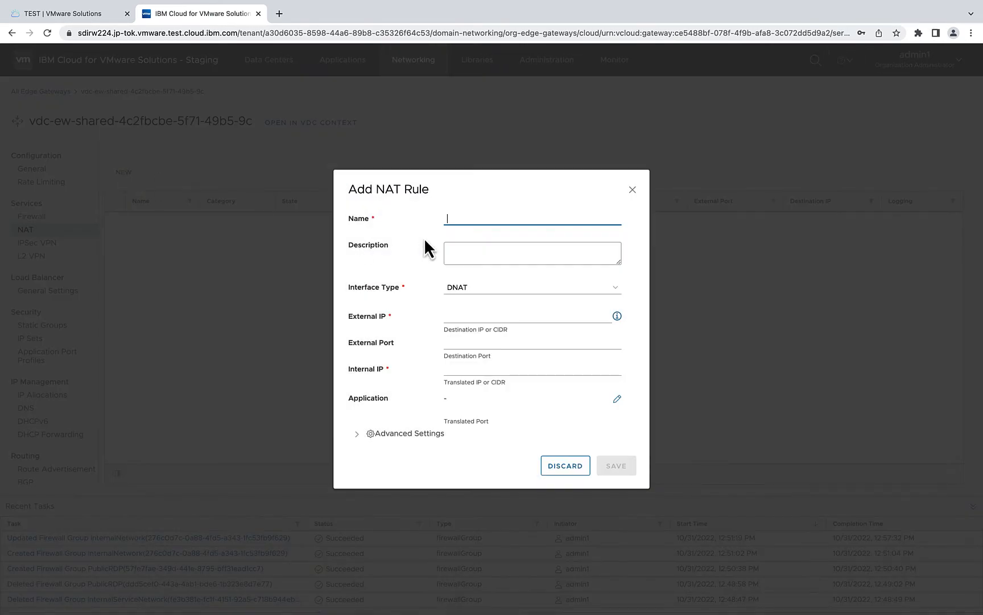
{"action": "type", "text": "PublicServiceNetworkSNAT"}
{"action": "left_click", "coordinate": [462, 289]}
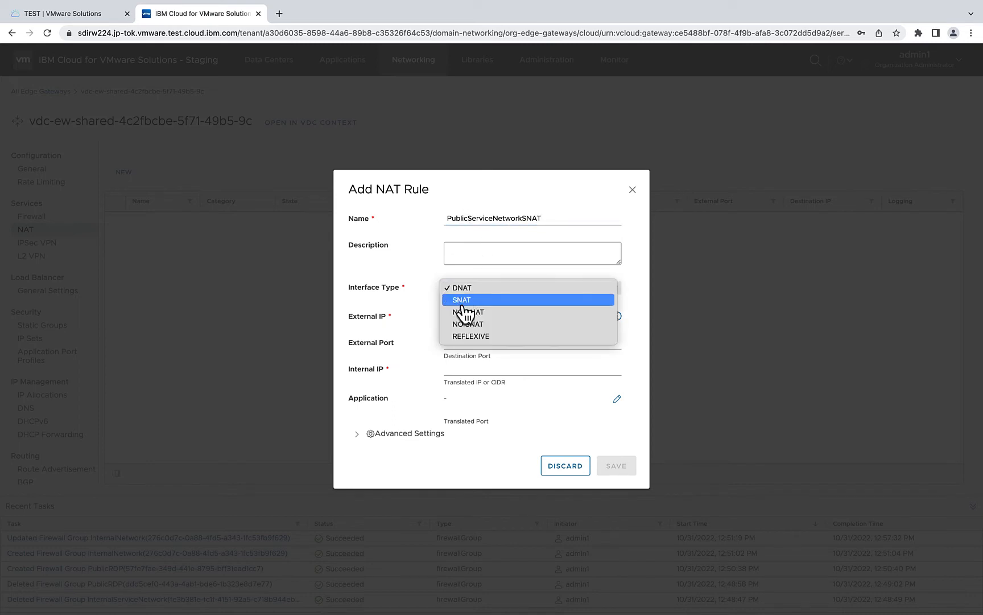
{"action": "left_click", "coordinate": [463, 300]}
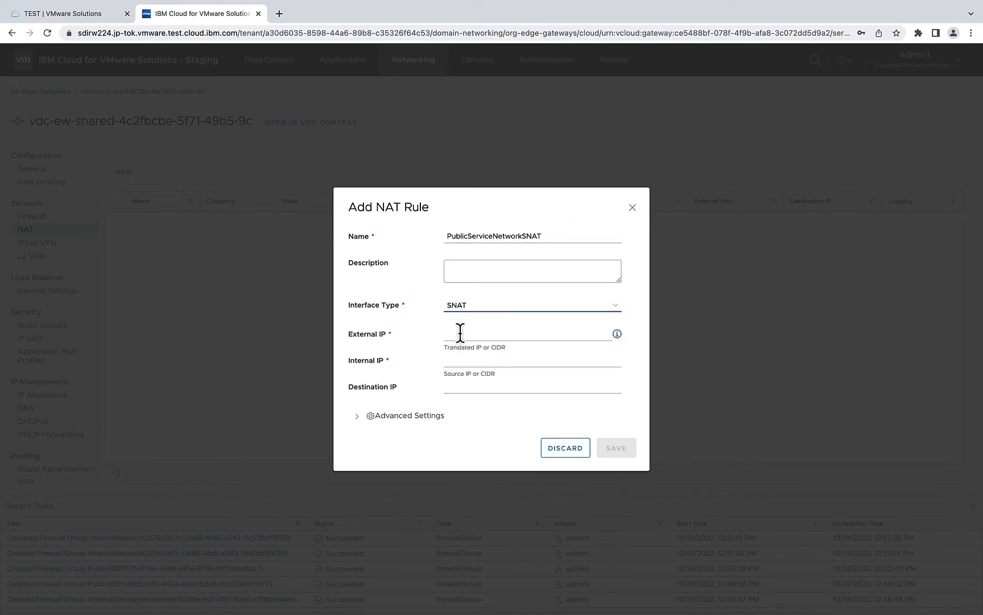
{"action": "left_click", "coordinate": [460, 333]}
{"action": "type", "text": "162.33.110.210"}
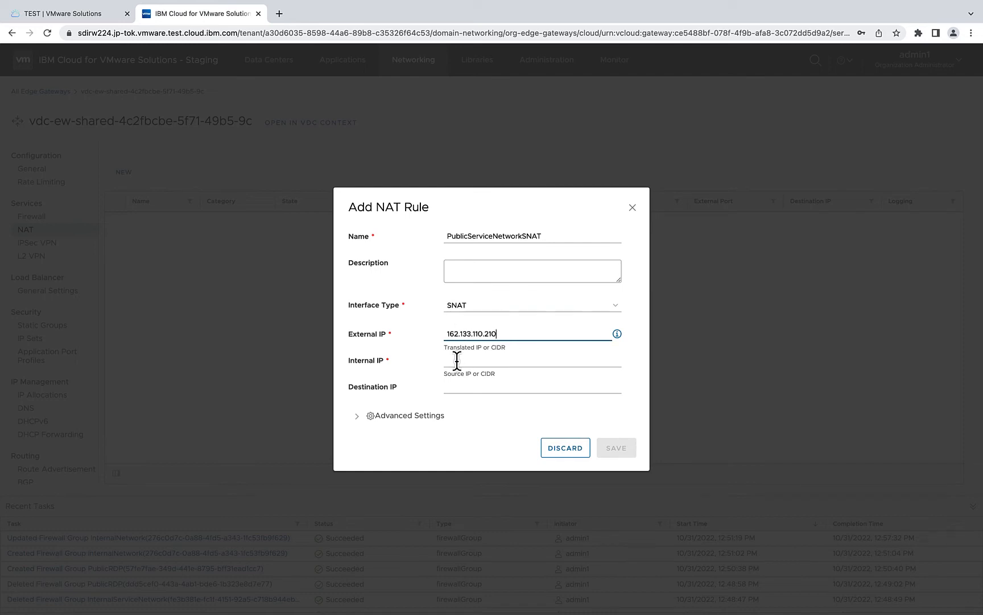
{"action": "left_click", "coordinate": [457, 361]}
{"action": "type", "text": "192.16"}
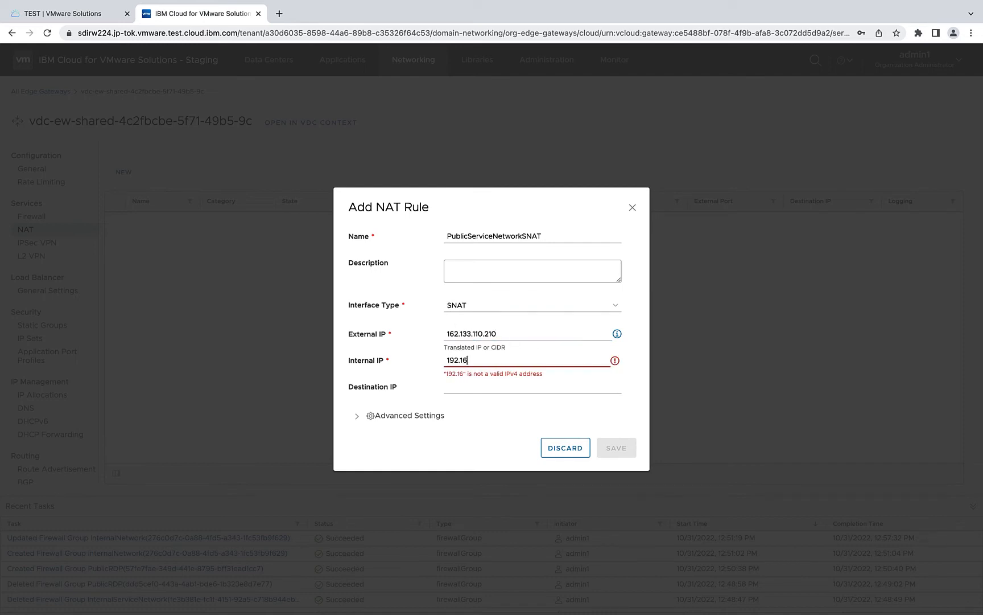
{"action": "type", "text": "8.19.0/24"}
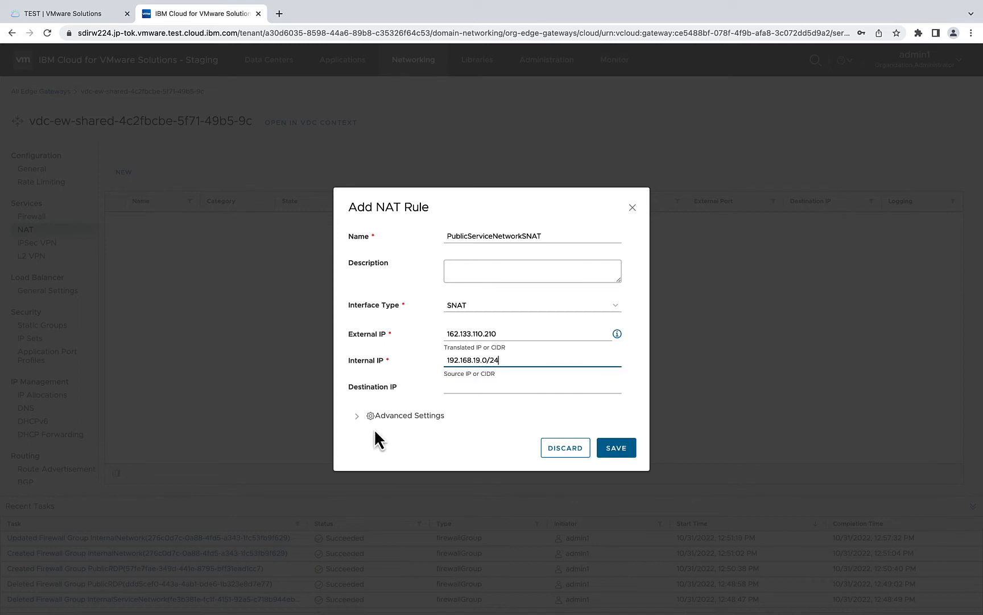
{"action": "left_click", "coordinate": [358, 416]}
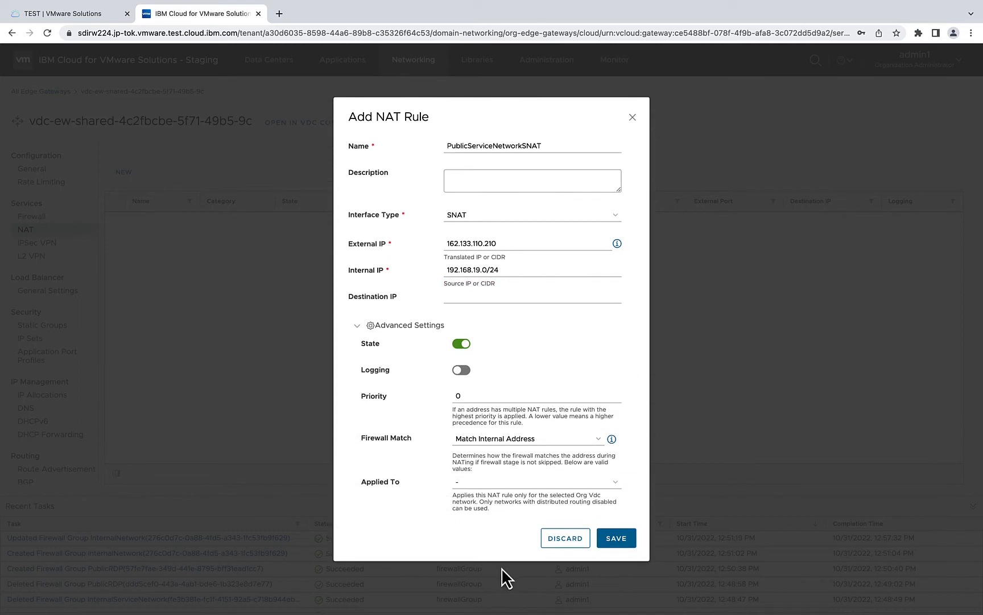
{"action": "left_click", "coordinate": [623, 540]}
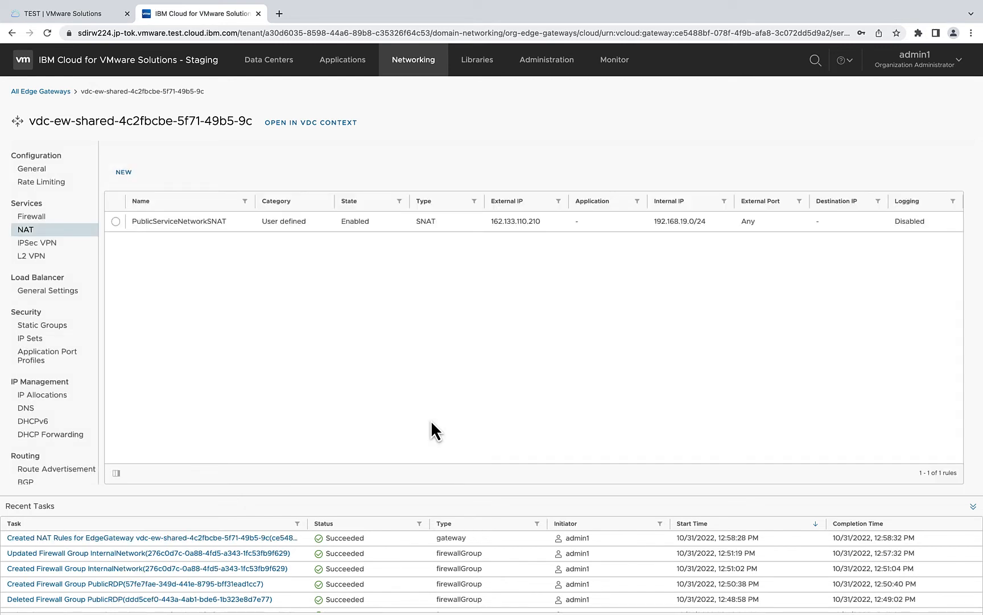
Start a new DNAT rule named PublicRDP with external IP 162.133.110.210 and internal IP 192.168.19.10.
{"action": "left_click", "coordinate": [126, 170]}
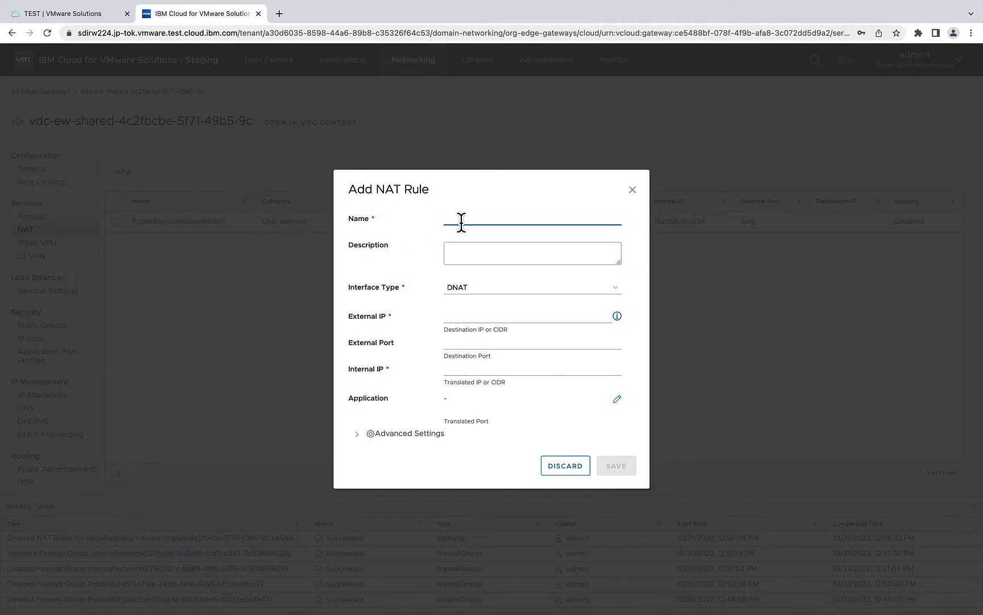
{"action": "type", "text": "PublicRDP"}
{"action": "left_click", "coordinate": [462, 322]}
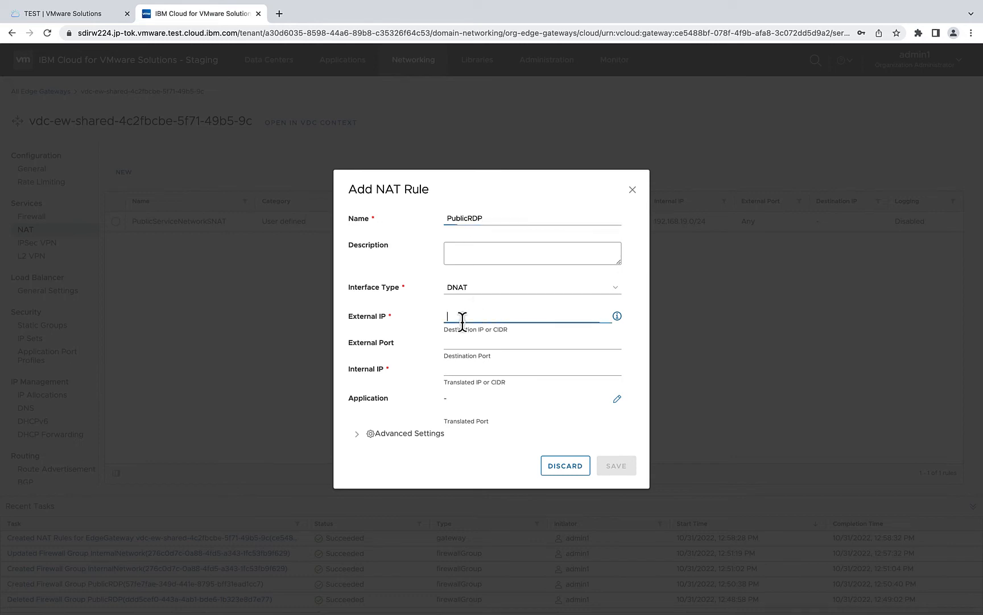
{"action": "type", "text": "162.133.110.210"}
{"action": "left_click", "coordinate": [454, 371]}
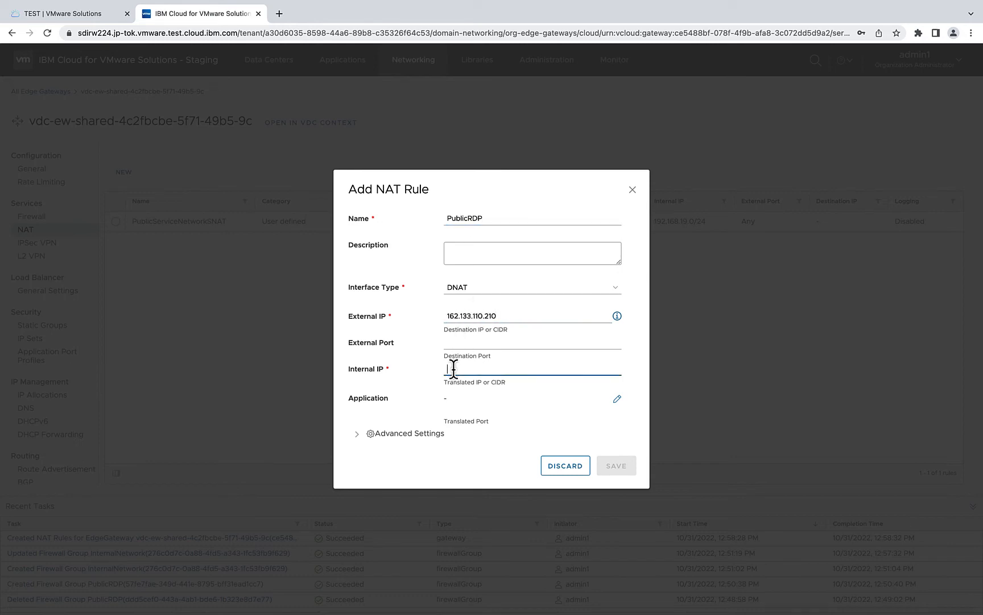
{"action": "type", "text": "192.168.19.10"}
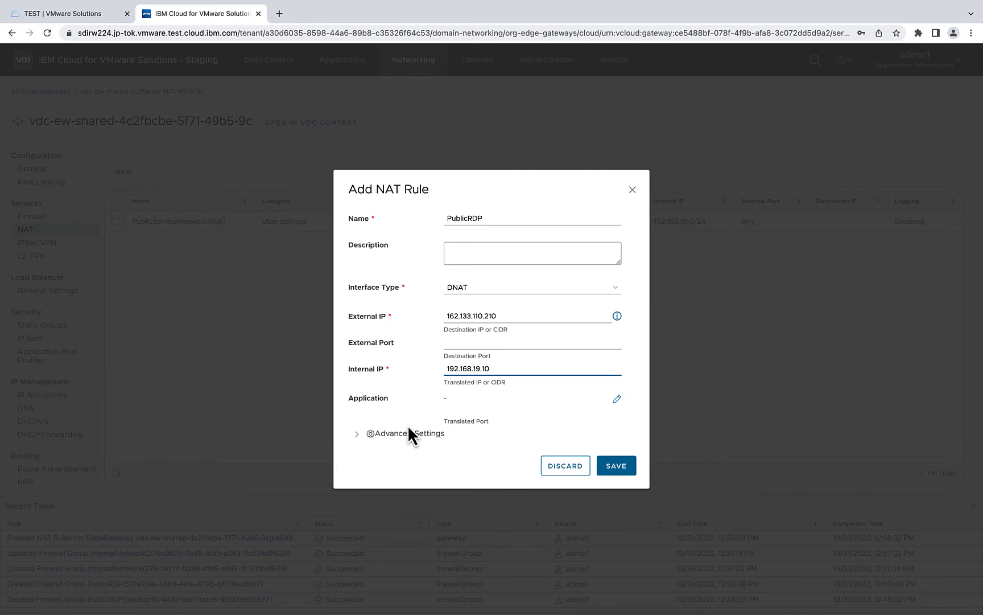
Assign the specific application RDP to the PublicRDP DNAT rule, filtering the application names by RDP.
{"action": "left_click", "coordinate": [618, 400]}
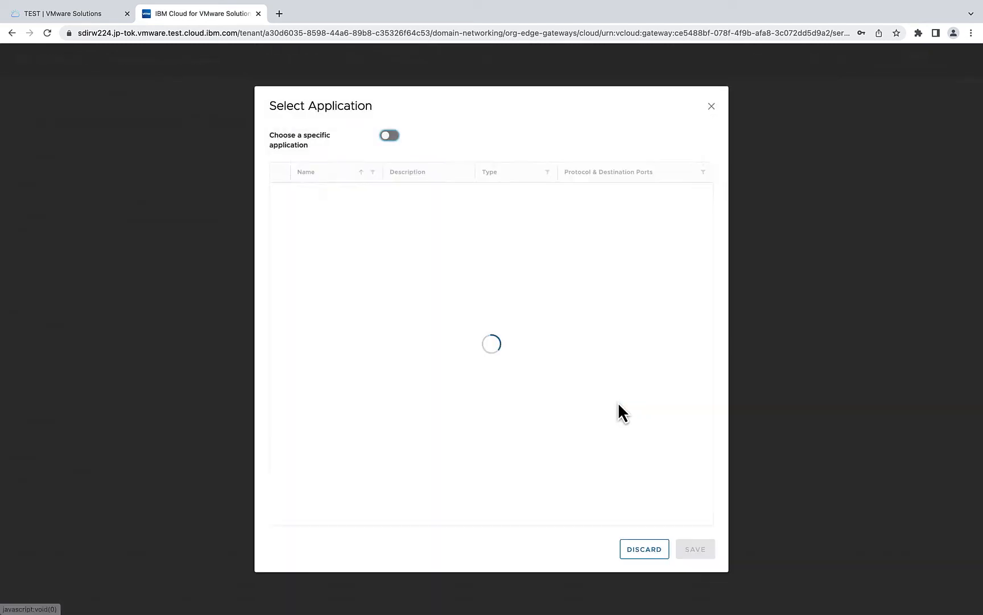
{"action": "left_click", "coordinate": [389, 136]}
{"action": "left_click", "coordinate": [397, 173]}
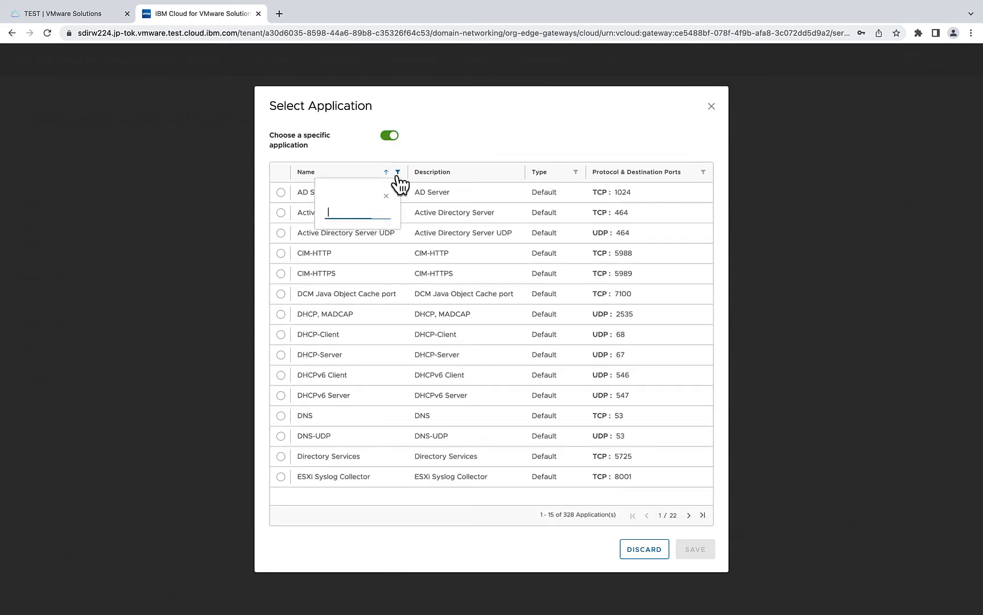
{"action": "type", "text": "RDP"}
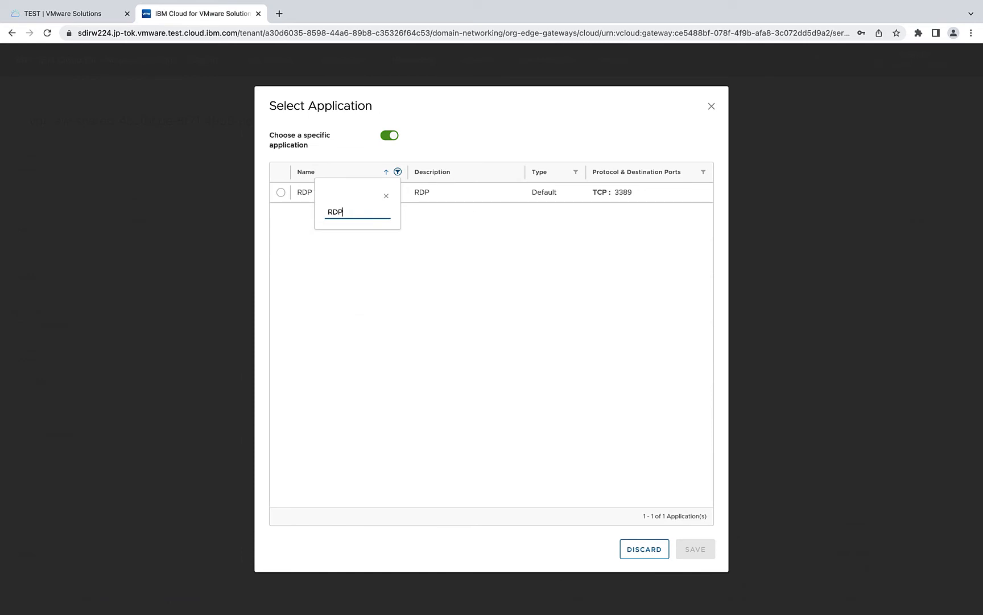
{"action": "left_click", "coordinate": [281, 192]}
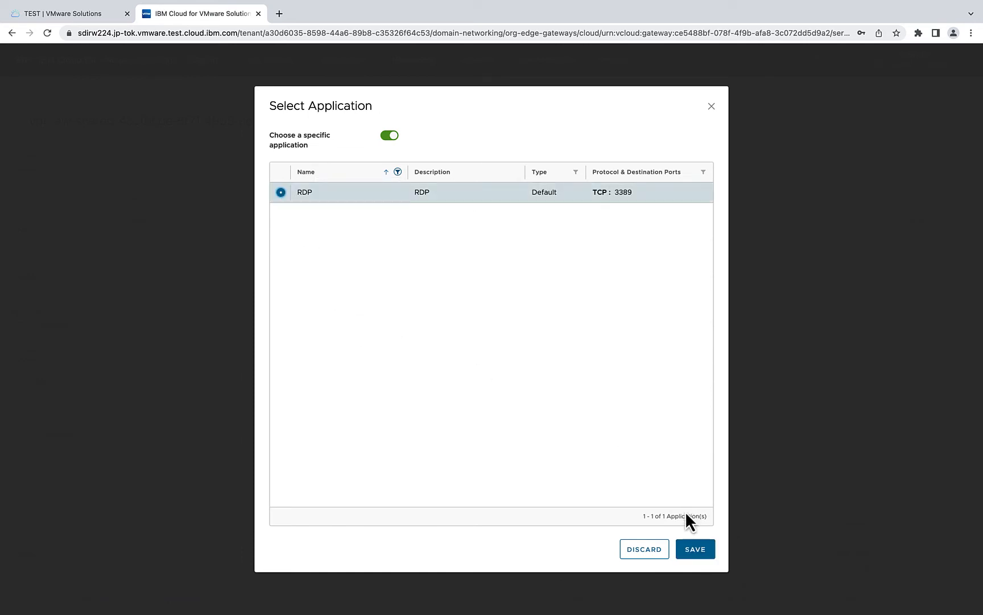
{"action": "left_click", "coordinate": [696, 549]}
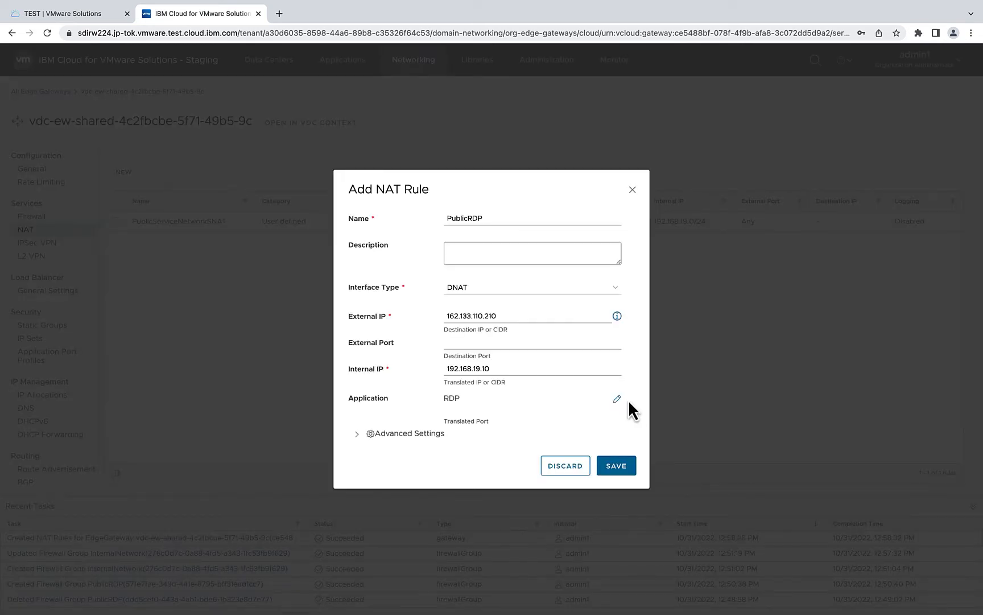
Set the DNAT rule's external port to 3389 and its firewall match to Match External Address, and save the rule.
{"action": "left_click", "coordinate": [503, 346]}
{"action": "type", "text": "3389"}
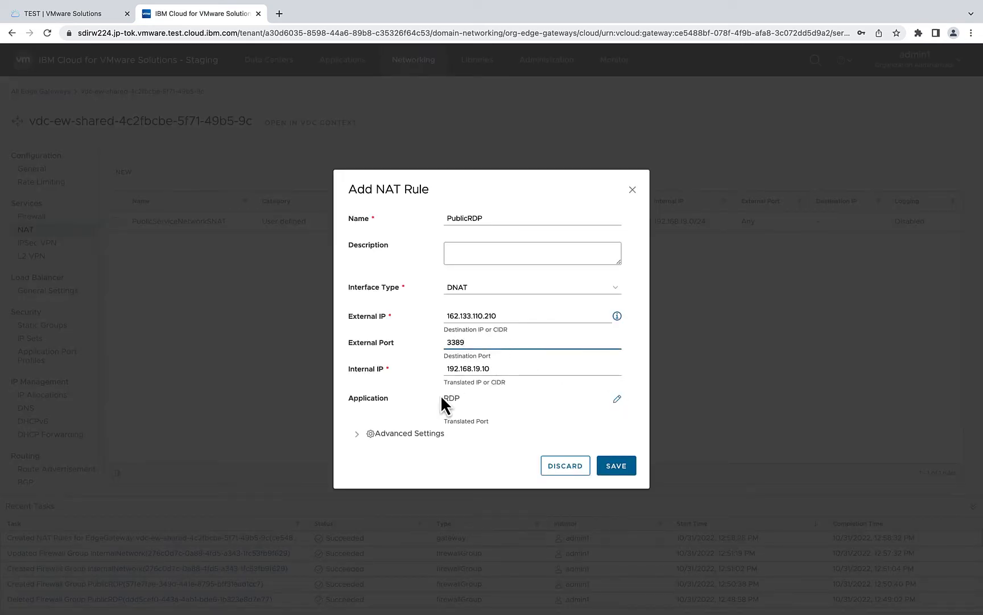
{"action": "left_click", "coordinate": [368, 432]}
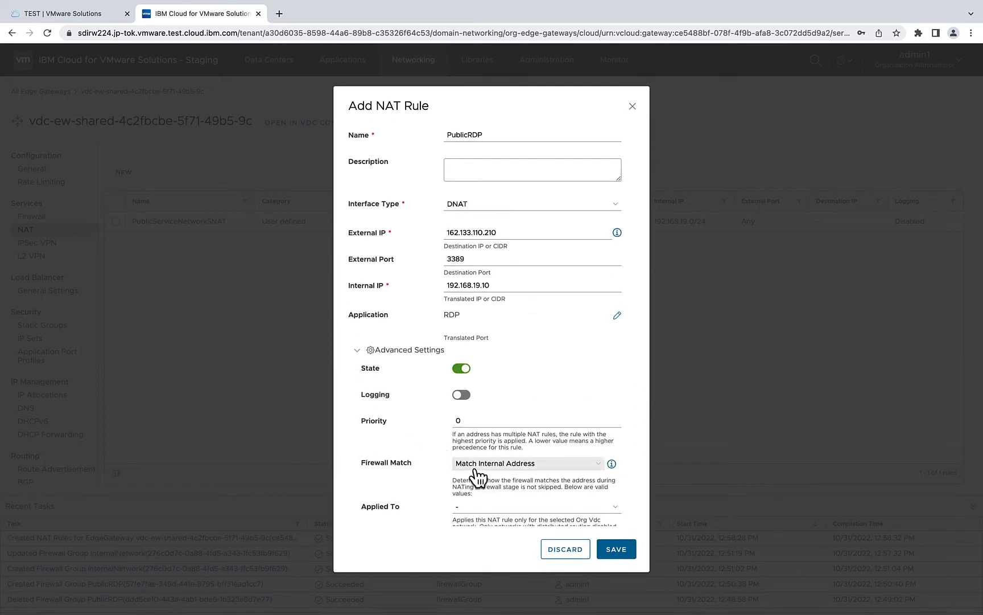
{"action": "left_click", "coordinate": [479, 478]}
{"action": "left_click", "coordinate": [479, 477]}
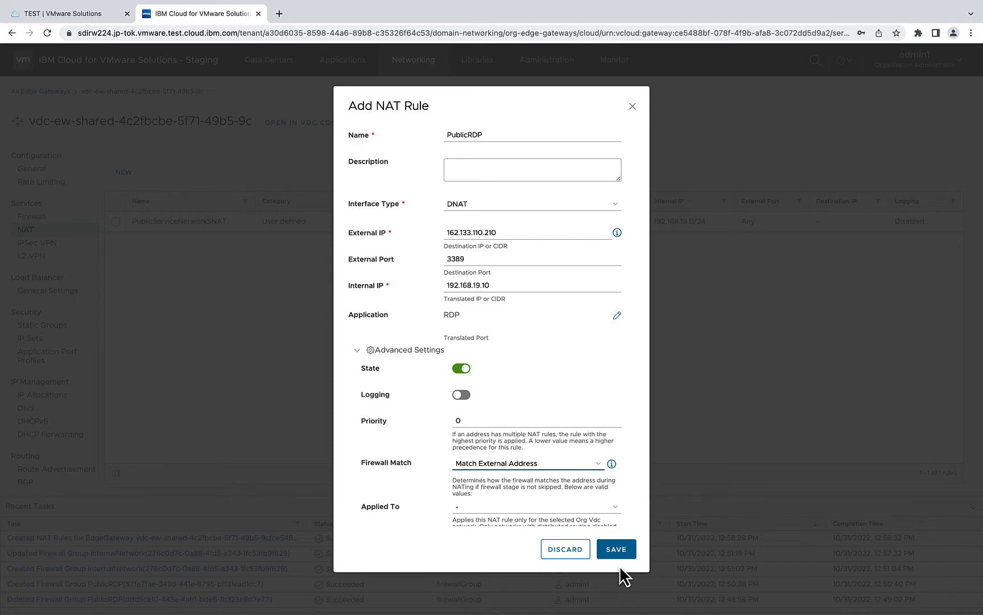
{"action": "left_click", "coordinate": [617, 551]}
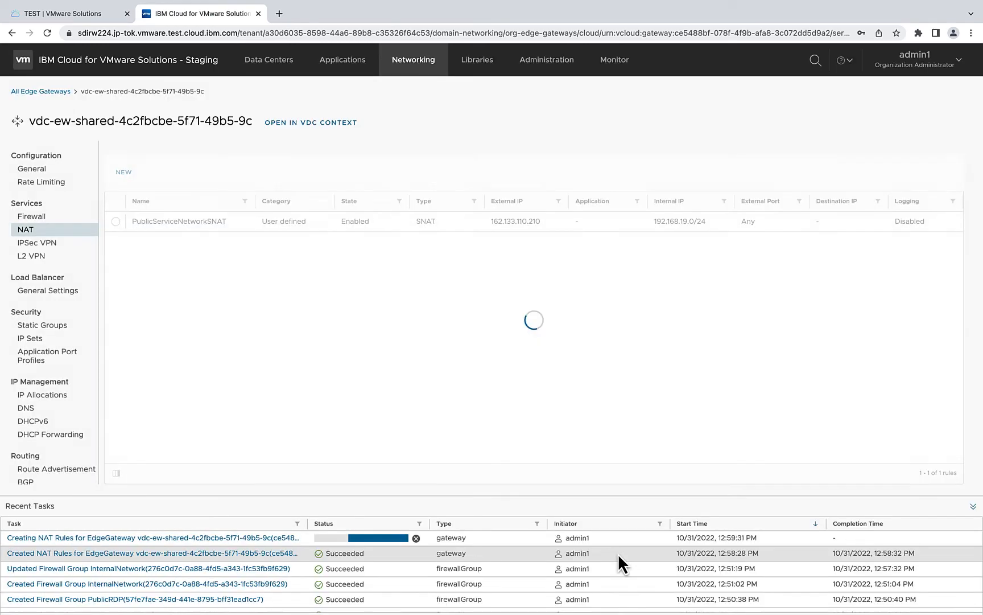
Add a new firewall rule named Egress above the default rule in the edge gateway's firewall.
{"action": "left_click", "coordinate": [32, 216]}
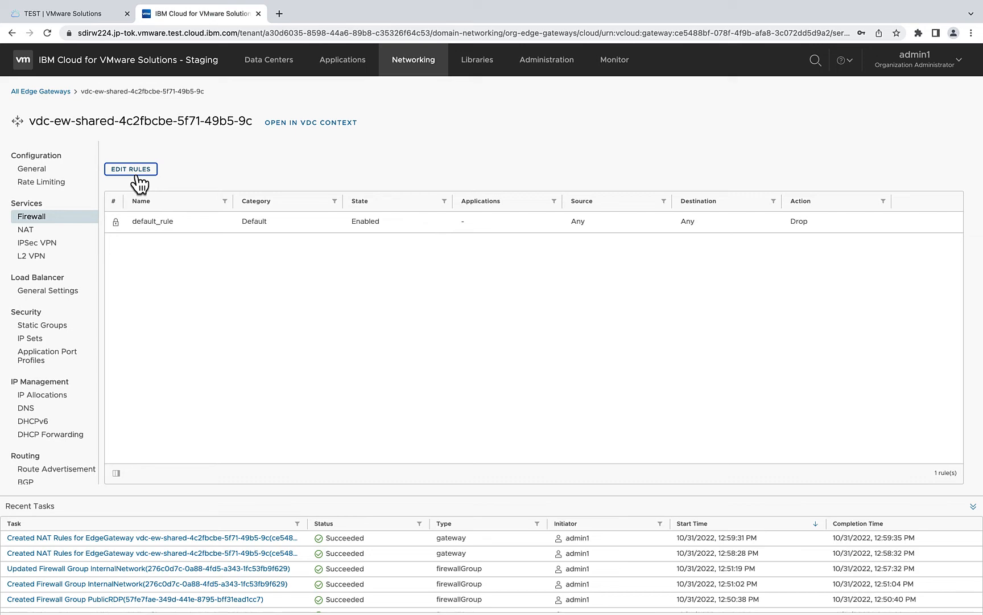
{"action": "left_click", "coordinate": [137, 169]}
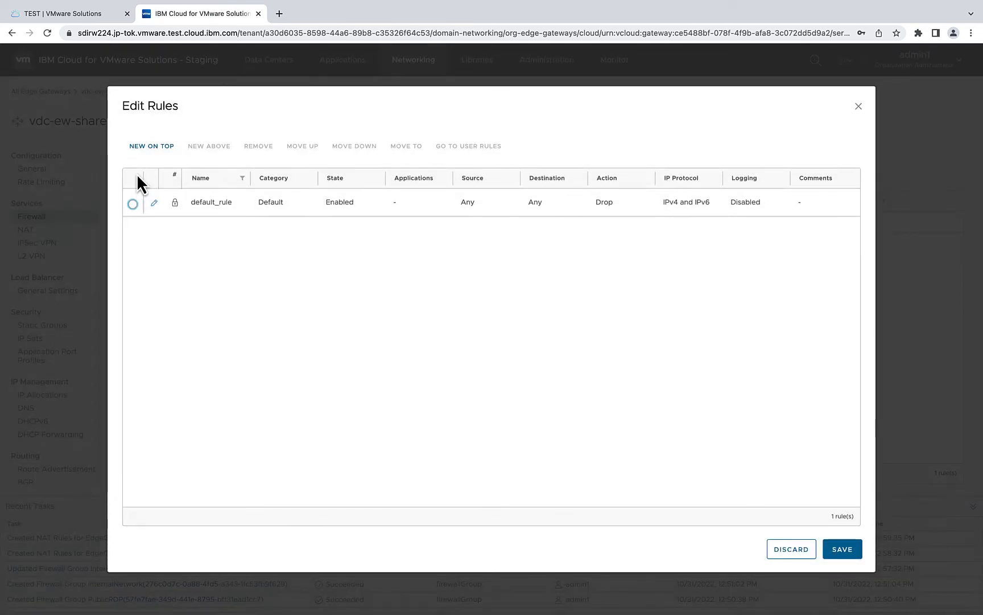
{"action": "left_click", "coordinate": [146, 148]}
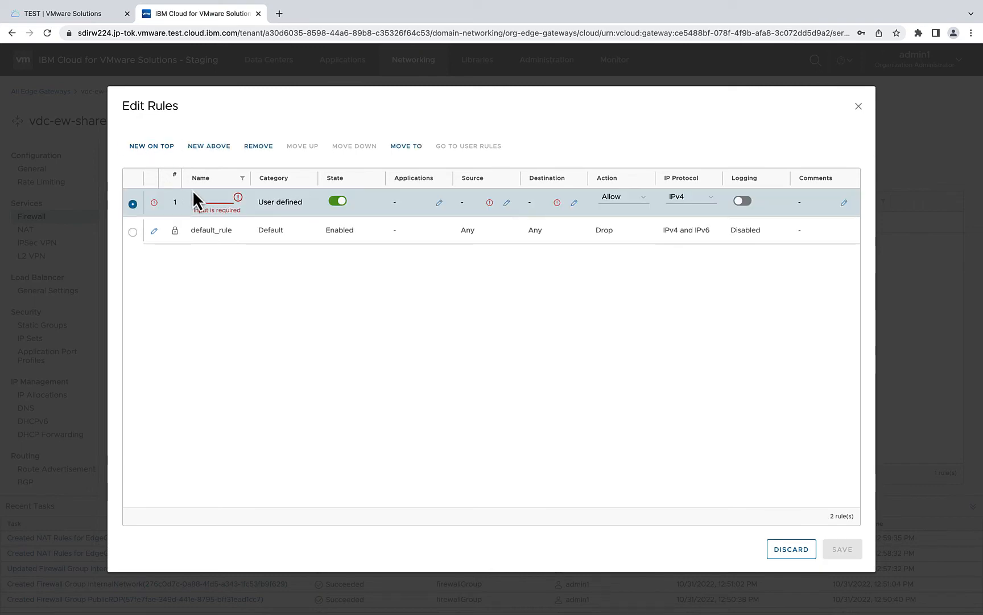
{"action": "left_click", "coordinate": [205, 198]}
{"action": "type", "text": "Egress"}
Set the Egress rule's source to the InternalNetwork static group and its destination to Any.
{"action": "left_click", "coordinate": [506, 204]}
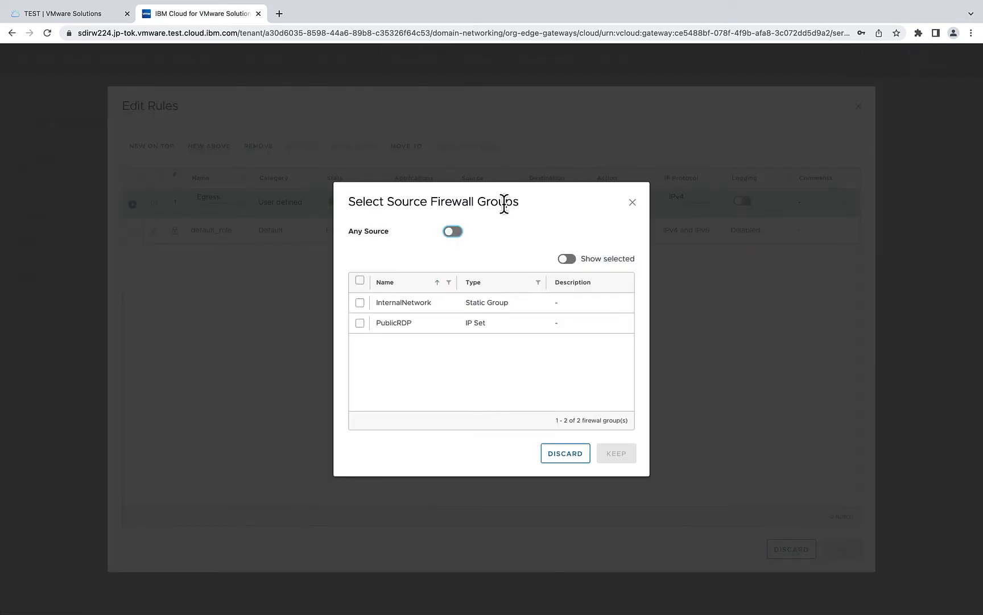
{"action": "left_click", "coordinate": [360, 304]}
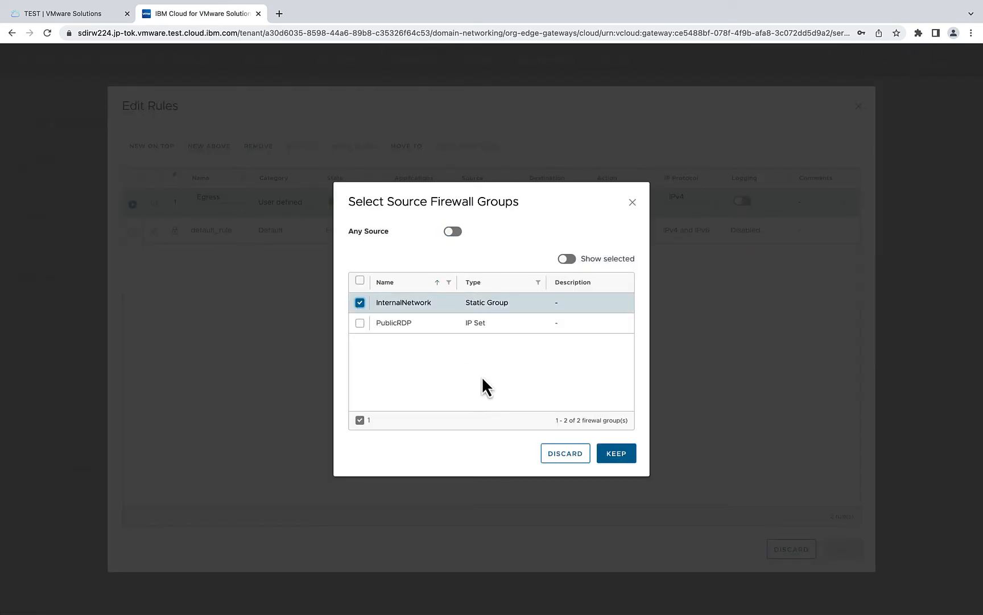
{"action": "left_click", "coordinate": [616, 454]}
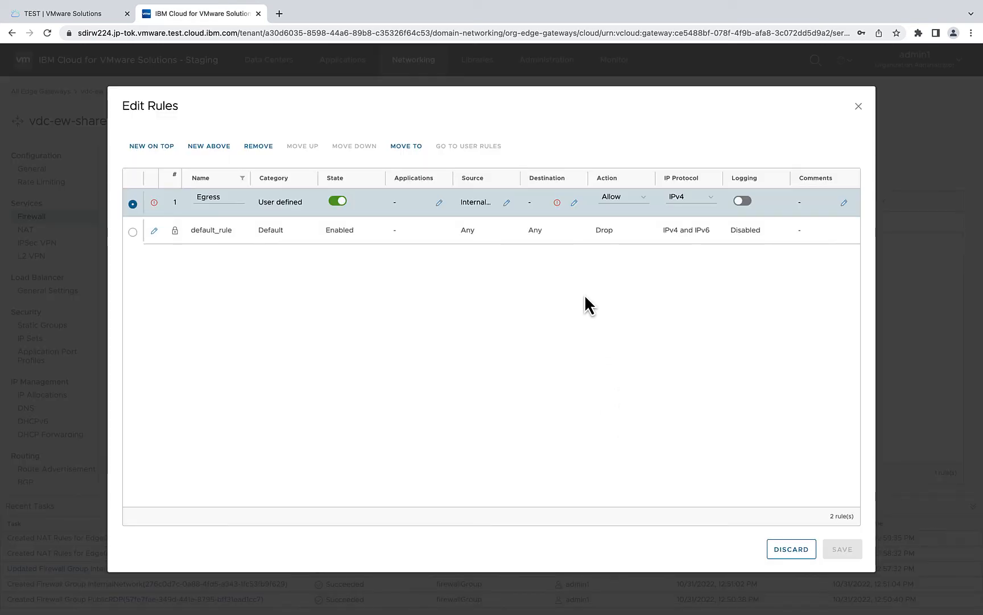
{"action": "left_click", "coordinate": [574, 202]}
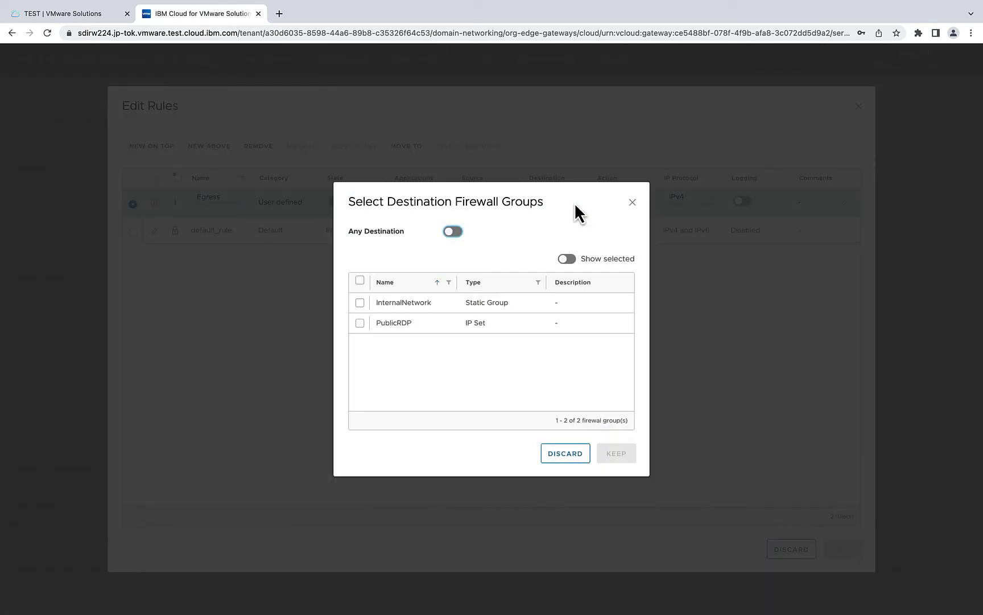
{"action": "left_click", "coordinate": [456, 232]}
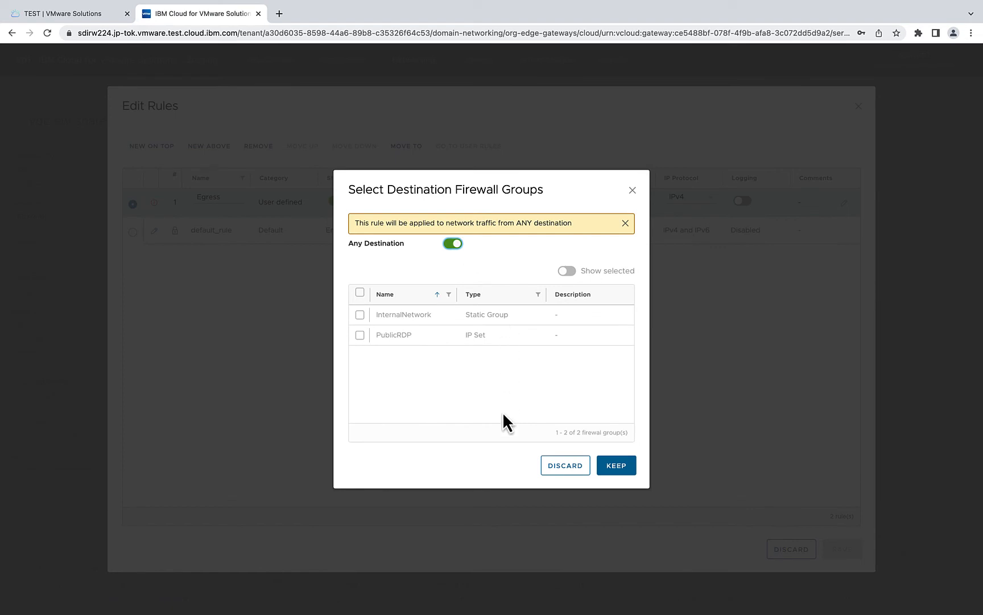
{"action": "left_click", "coordinate": [610, 468]}
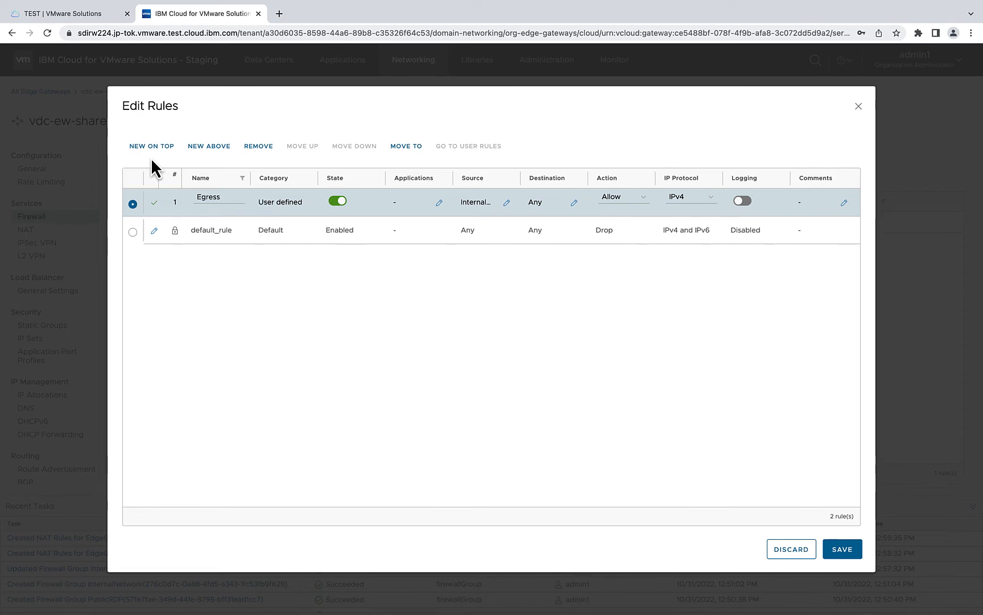
Add a new firewall rule named PublicRDP above the Egress rule.
{"action": "left_click", "coordinate": [153, 148]}
{"action": "left_click", "coordinate": [206, 201]}
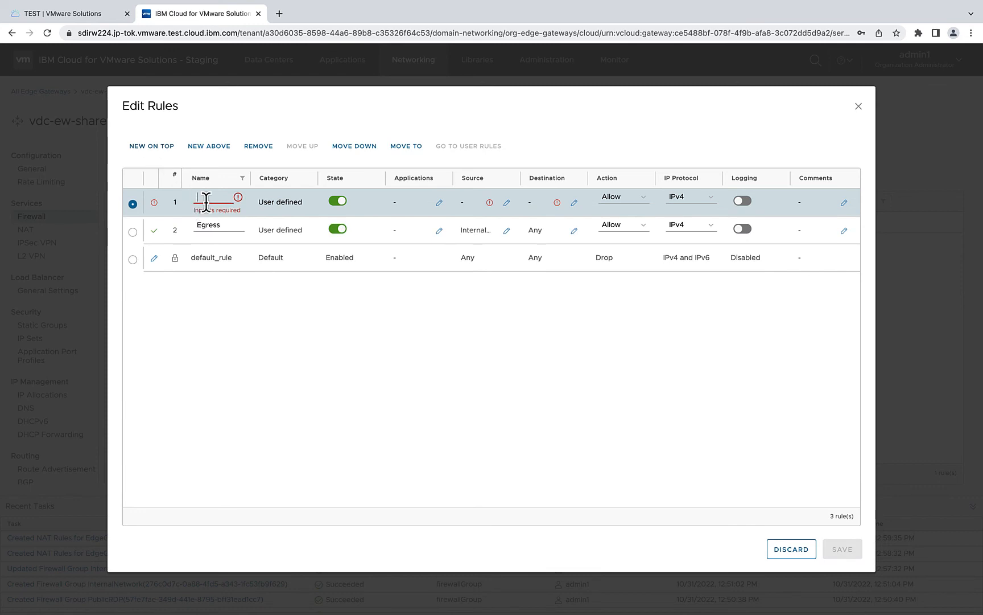
{"action": "type", "text": "PublicRDP"}
Restrict the PublicRDP firewall rule to the RDP application, filtering the application names by RDP.
{"action": "left_click", "coordinate": [439, 203]}
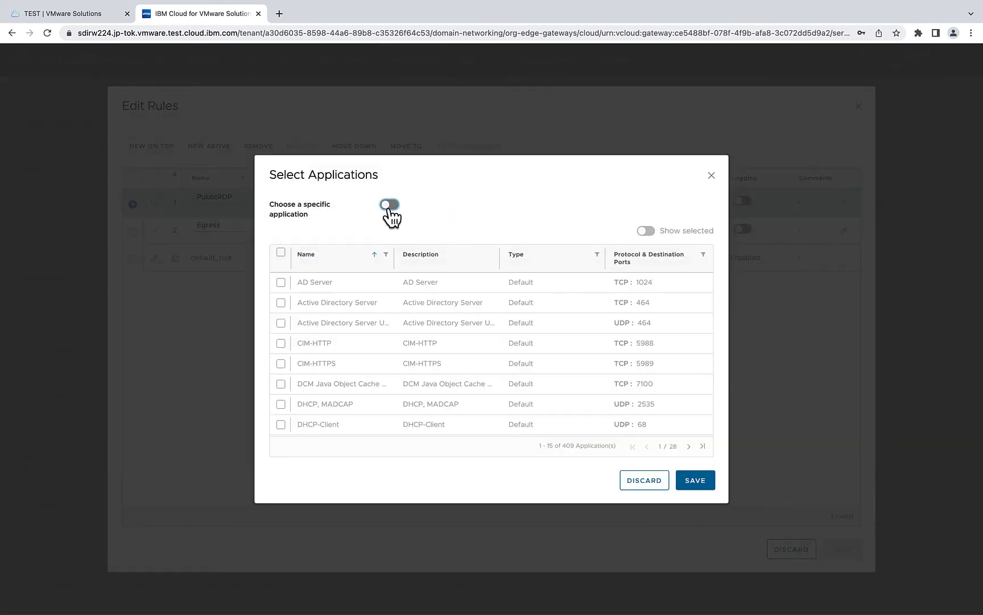
{"action": "left_click", "coordinate": [389, 206]}
{"action": "left_click", "coordinate": [386, 255]}
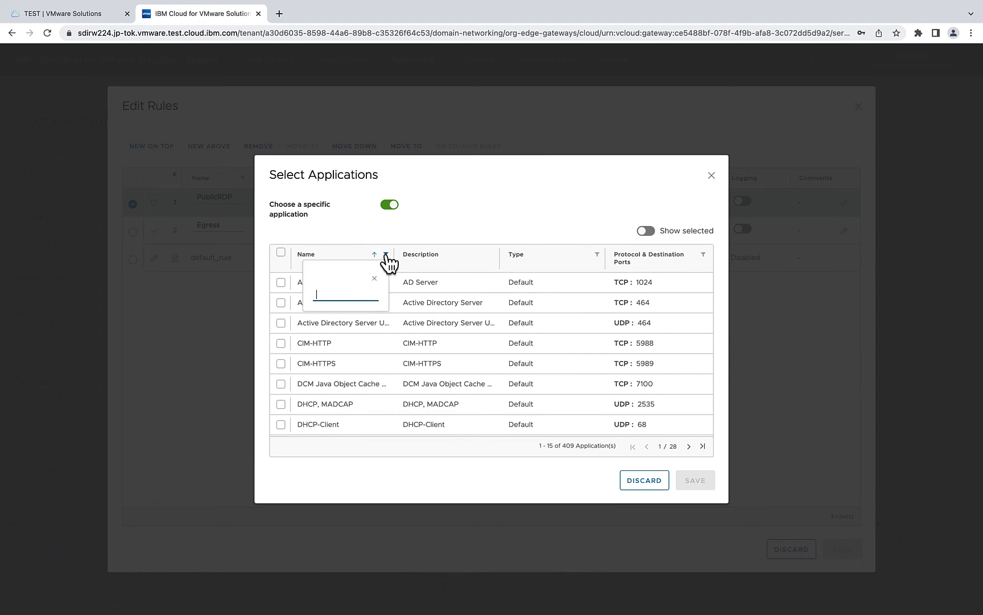
{"action": "type", "text": "RDP"}
{"action": "left_click", "coordinate": [280, 282]}
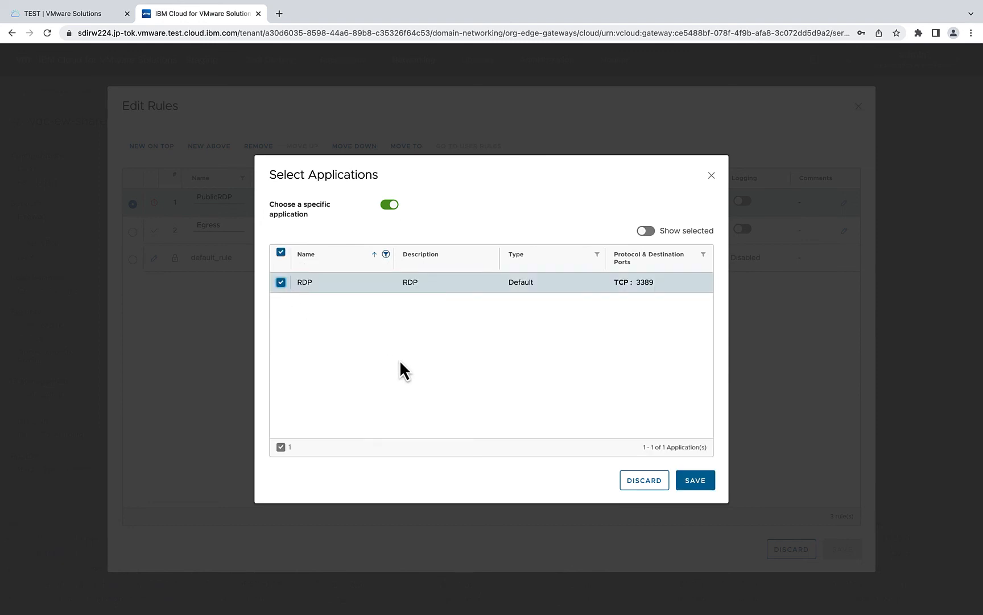
{"action": "left_click", "coordinate": [696, 481]}
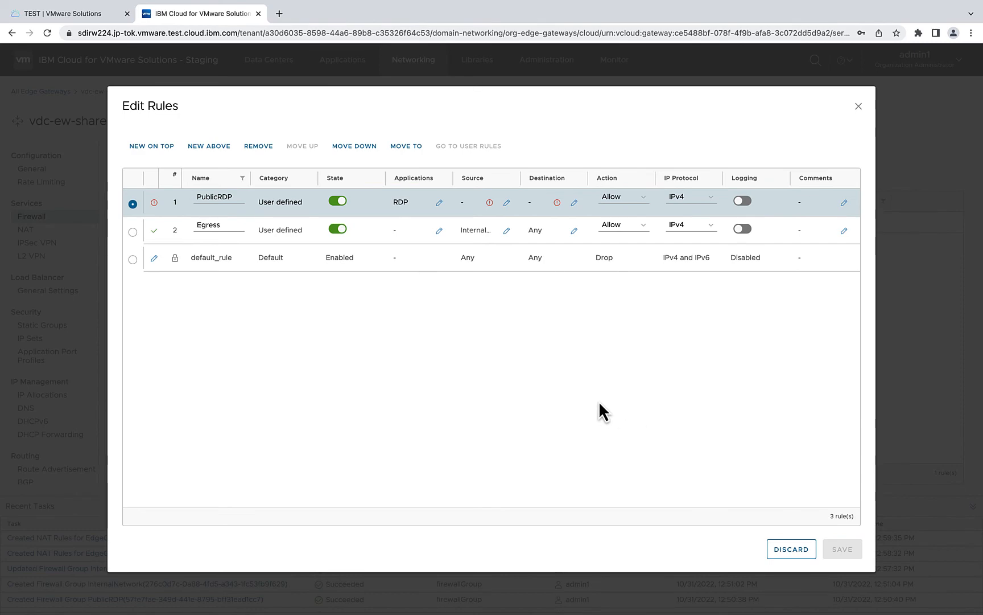
Set the PublicRDP firewall rule's source to Any and its destination to the PublicRDP IP set.
{"action": "left_click", "coordinate": [506, 202]}
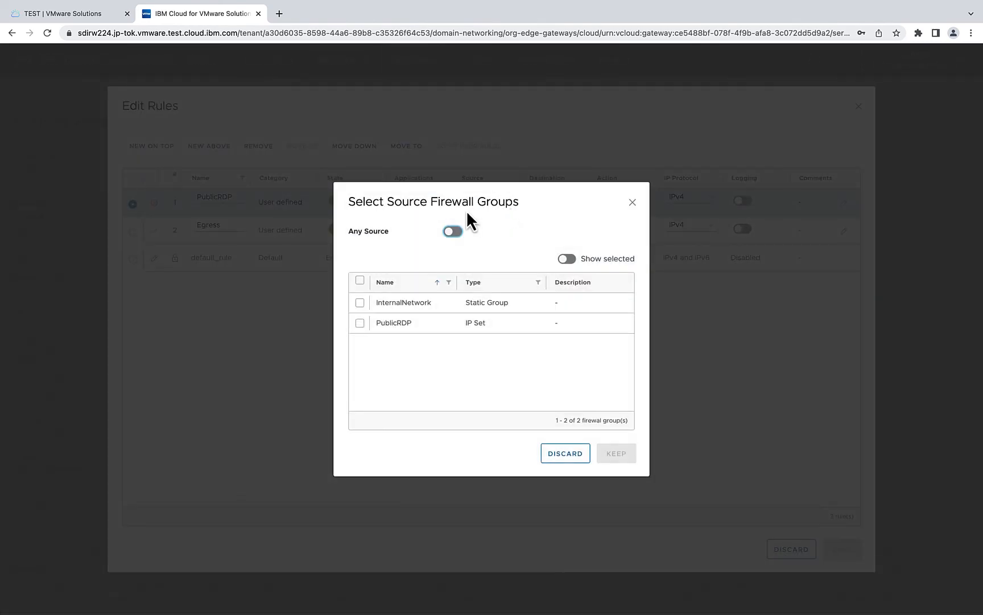
{"action": "left_click", "coordinate": [453, 232]}
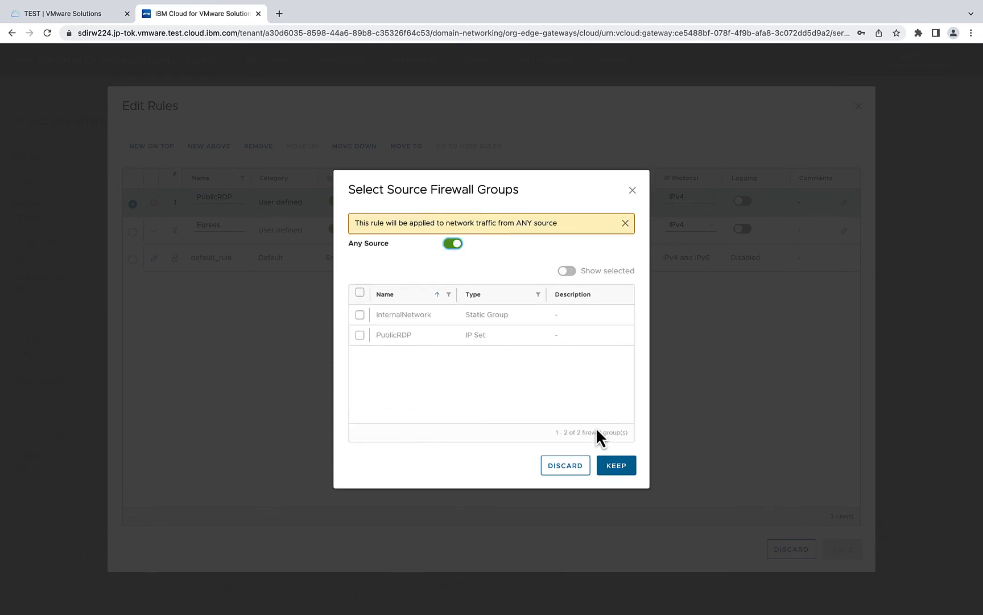
{"action": "left_click", "coordinate": [612, 467]}
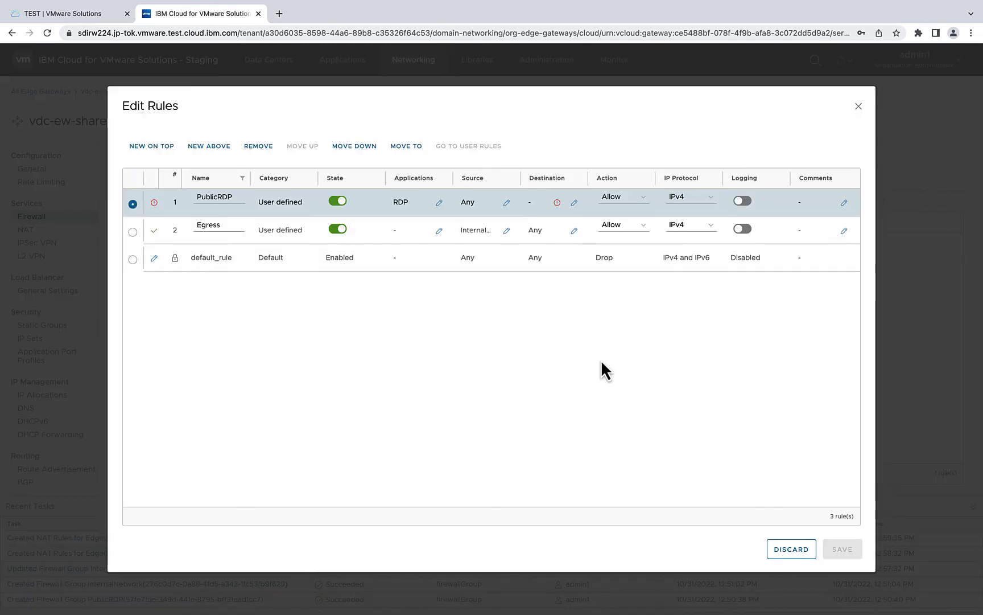
{"action": "left_click", "coordinate": [574, 203]}
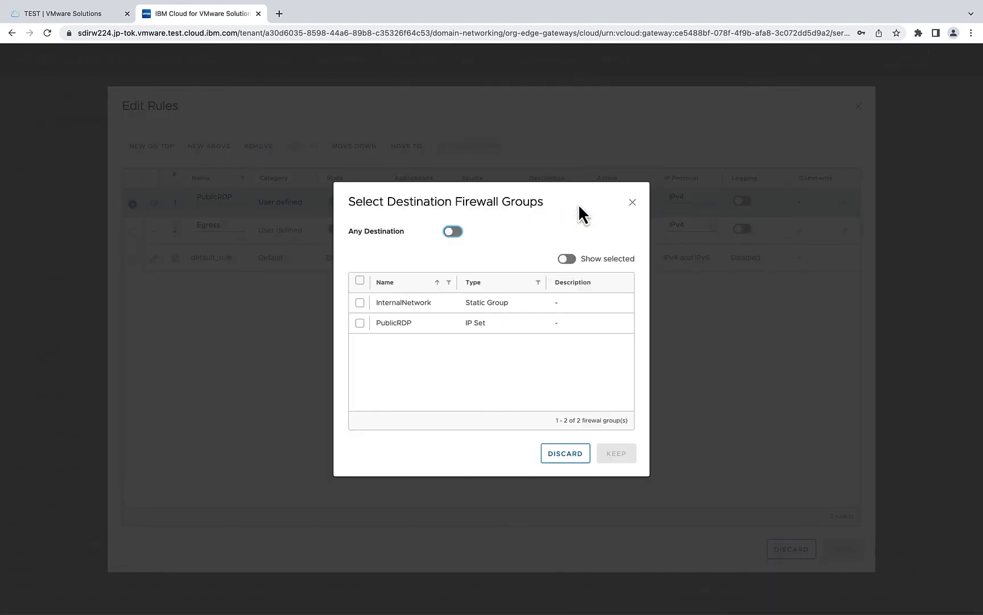
{"action": "left_click", "coordinate": [360, 323]}
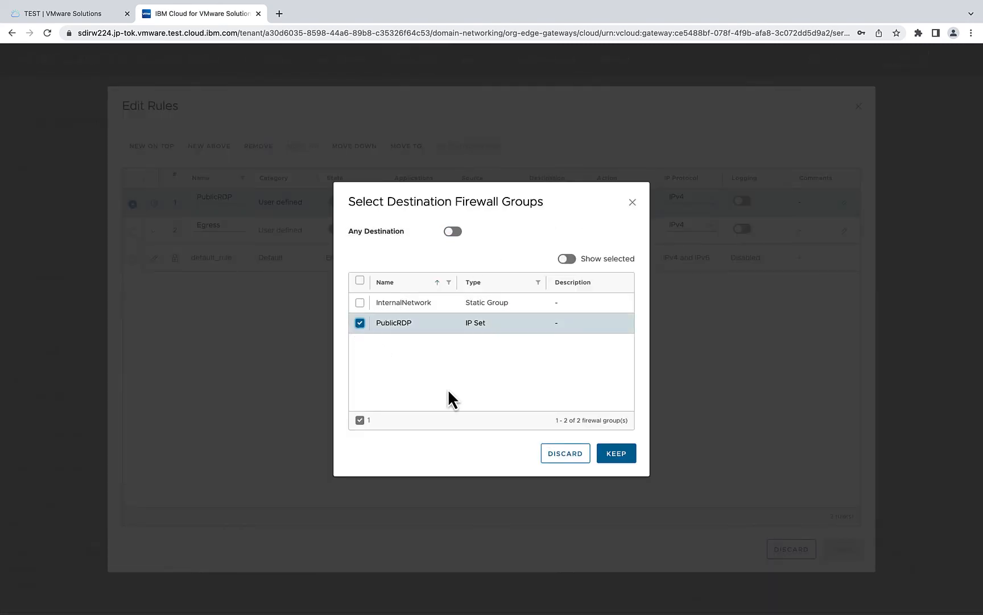
{"action": "left_click", "coordinate": [622, 462]}
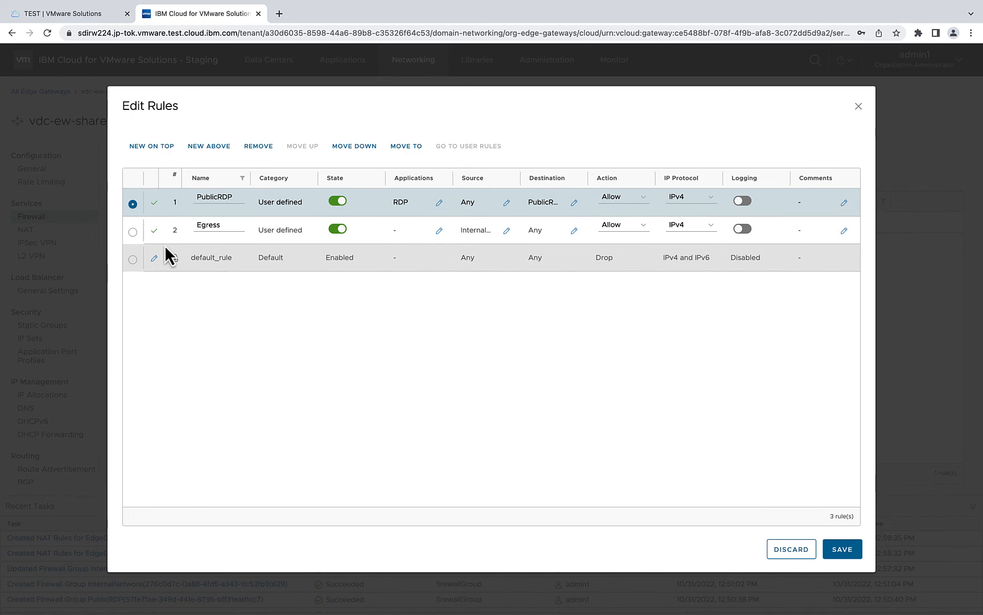
Add a new firewall rule named PublicICMP above the PublicRDP rule.
{"action": "left_click", "coordinate": [151, 147]}
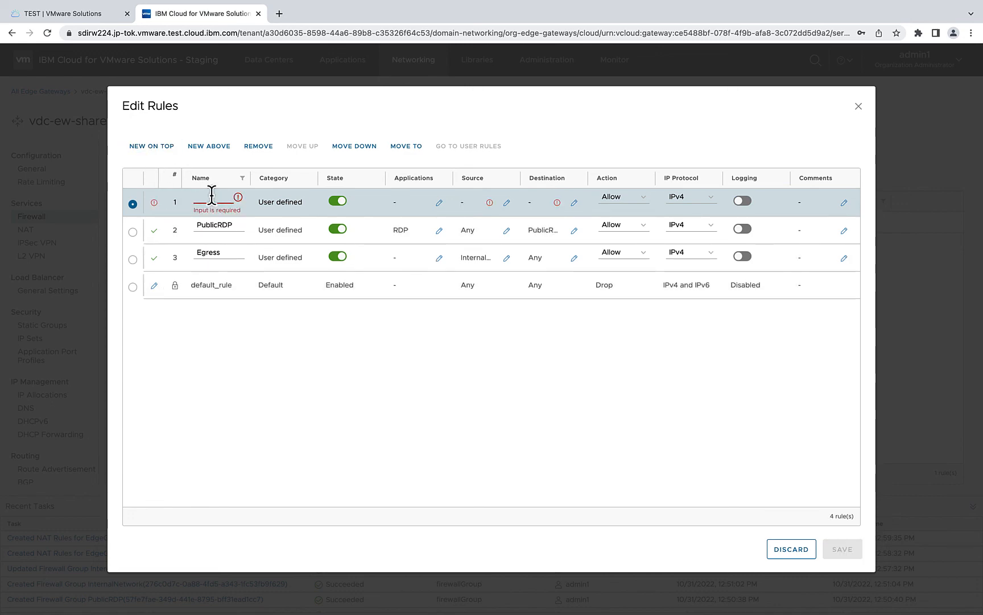
{"action": "type", "text": "Public"}
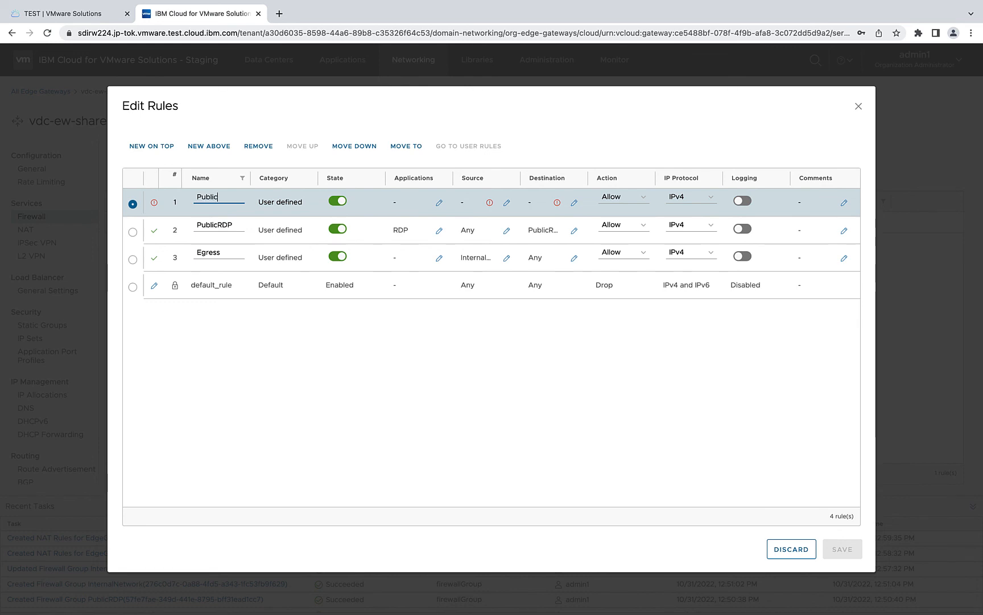
{"action": "type", "text": "ICMP"}
Restrict the PublicICMP firewall rule to the ICMP ALL application, filtering the application names by ICMP.
{"action": "left_click", "coordinate": [439, 202]}
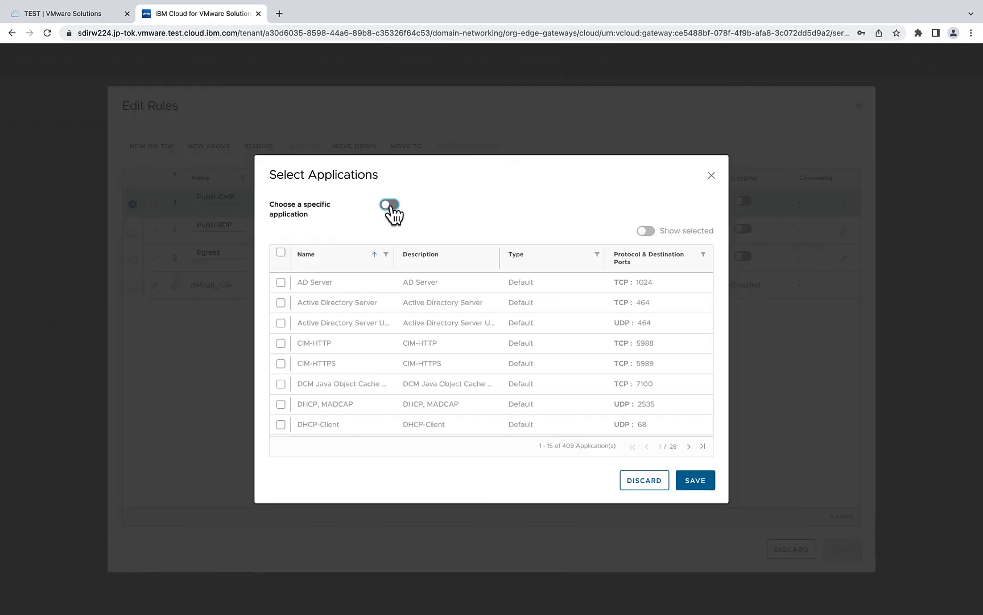
{"action": "left_click", "coordinate": [389, 204]}
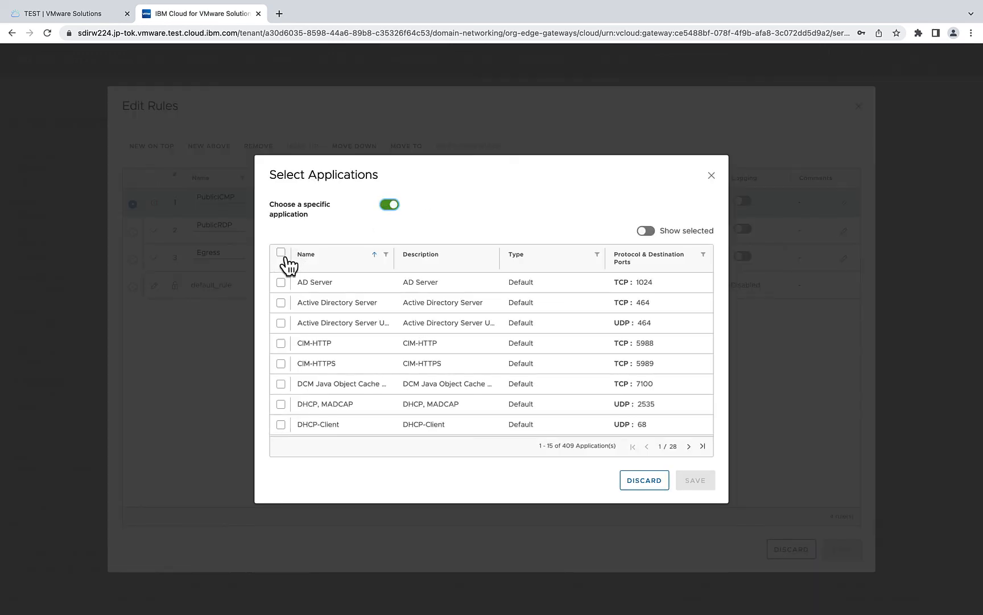
{"action": "left_click", "coordinate": [387, 254]}
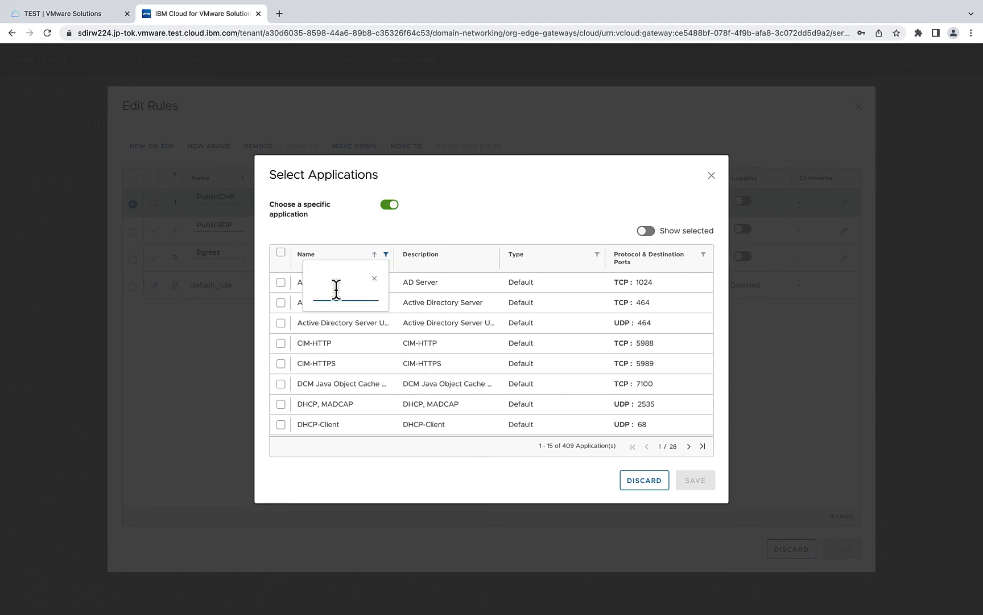
{"action": "type", "text": "ICMP"}
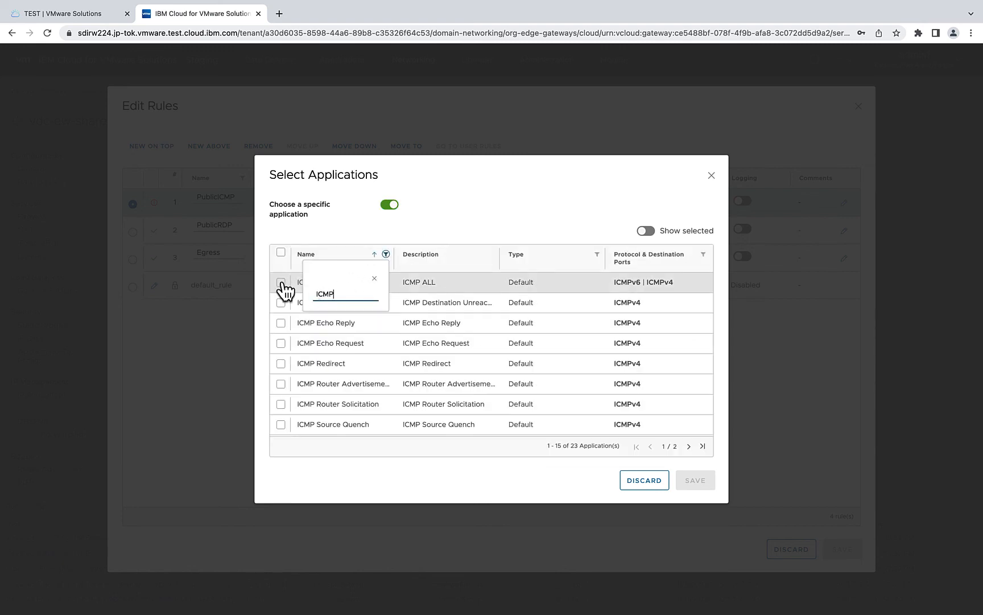
{"action": "left_click", "coordinate": [281, 283]}
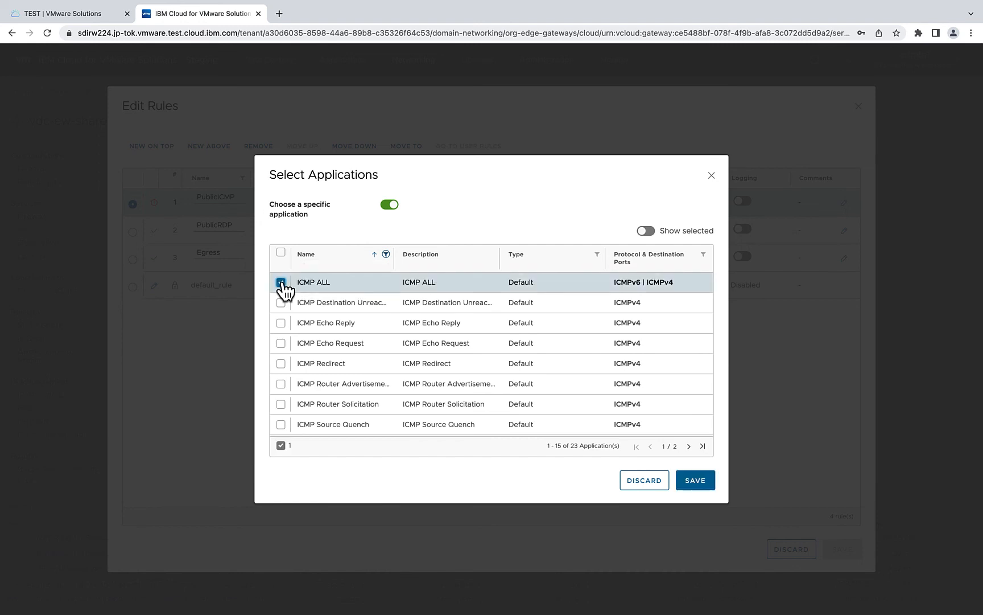
{"action": "left_click", "coordinate": [698, 482]}
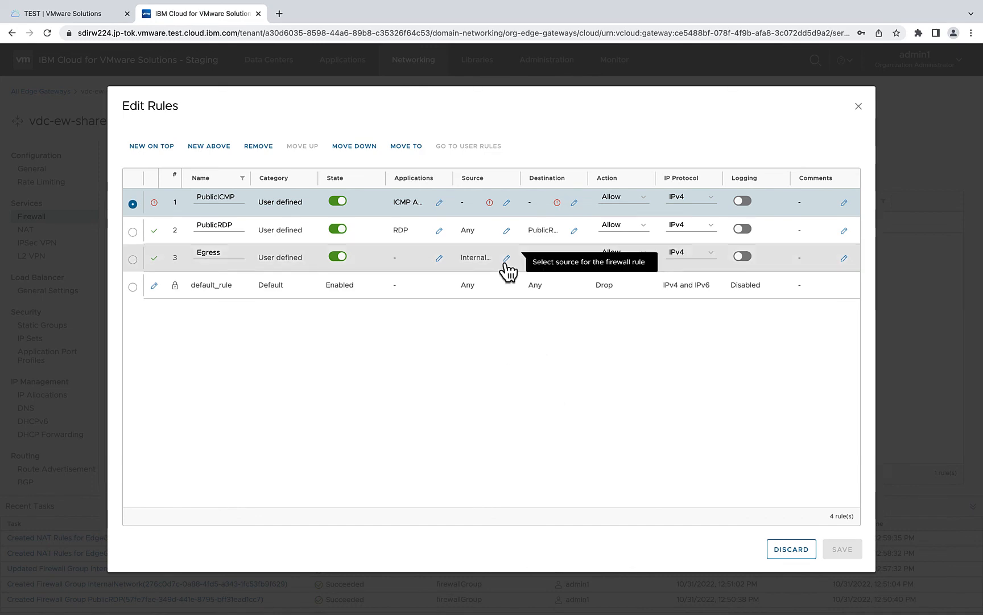
Set the PublicICMP rule's source to Any and its destination to the PublicRDP IP set, and save the edited firewall rules.
{"action": "left_click", "coordinate": [508, 204]}
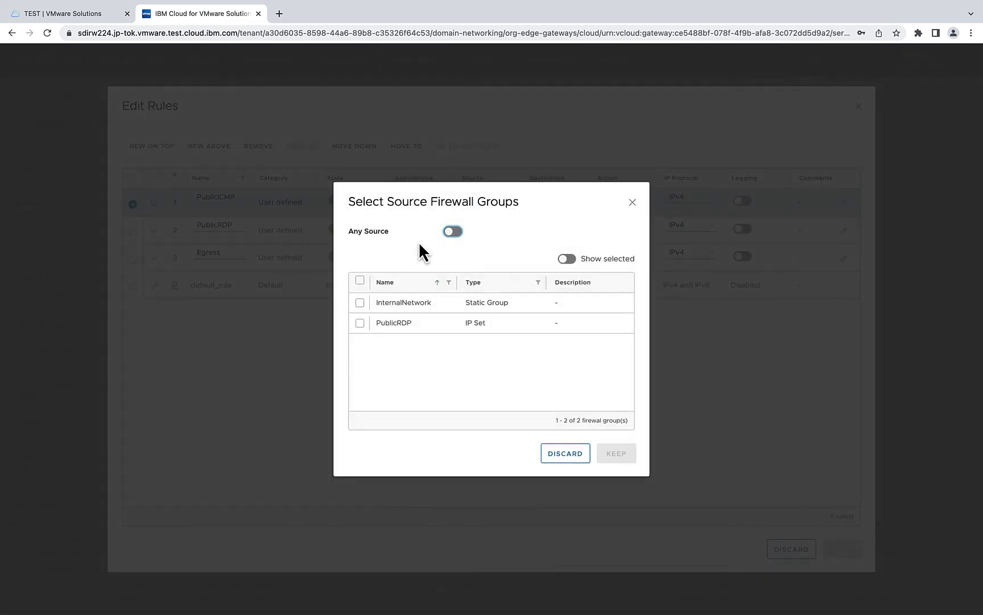
{"action": "left_click", "coordinate": [453, 231]}
{"action": "left_click", "coordinate": [621, 467]}
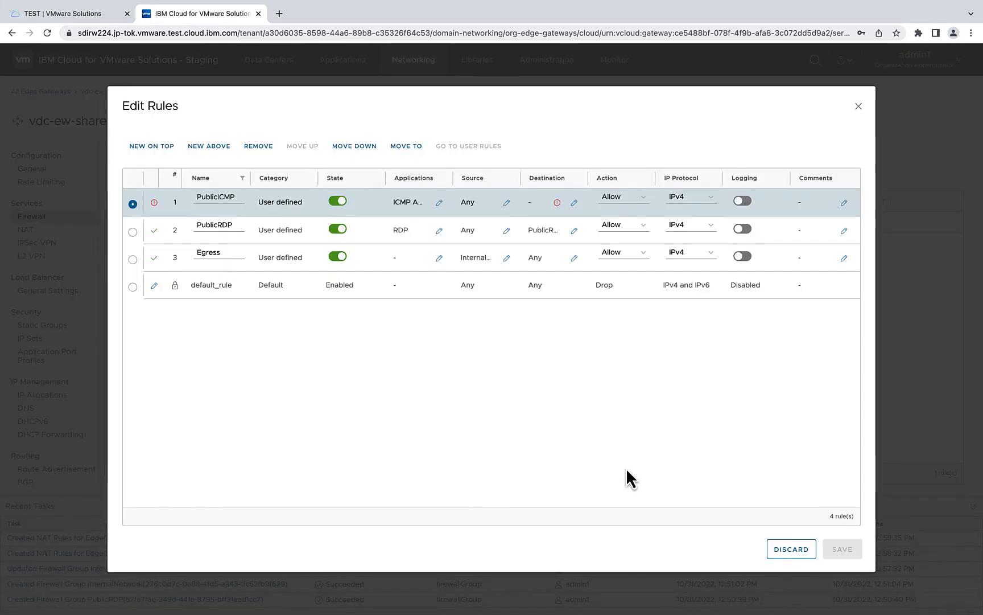
{"action": "left_click", "coordinate": [573, 202]}
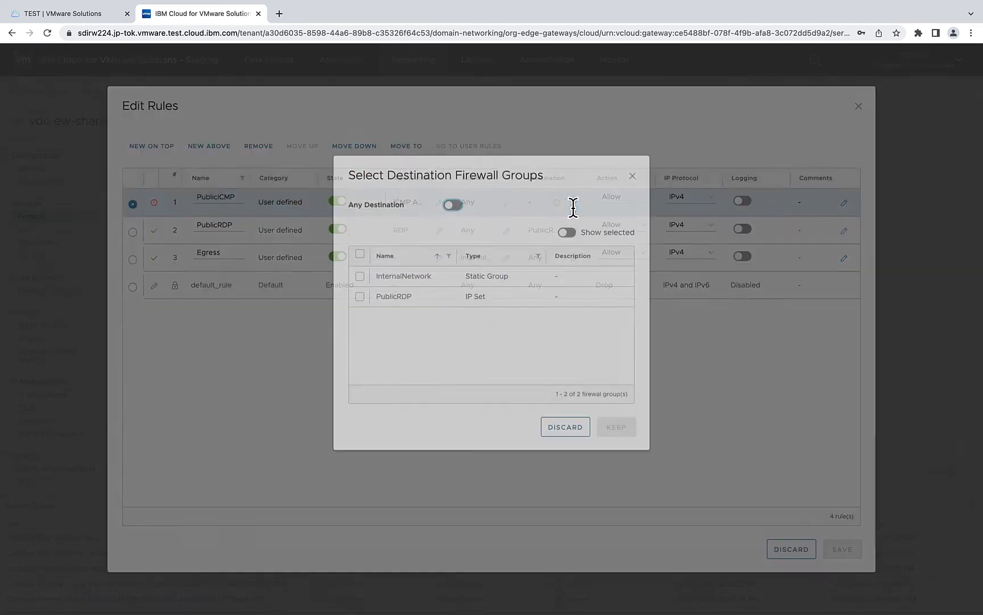
{"action": "left_click", "coordinate": [360, 323]}
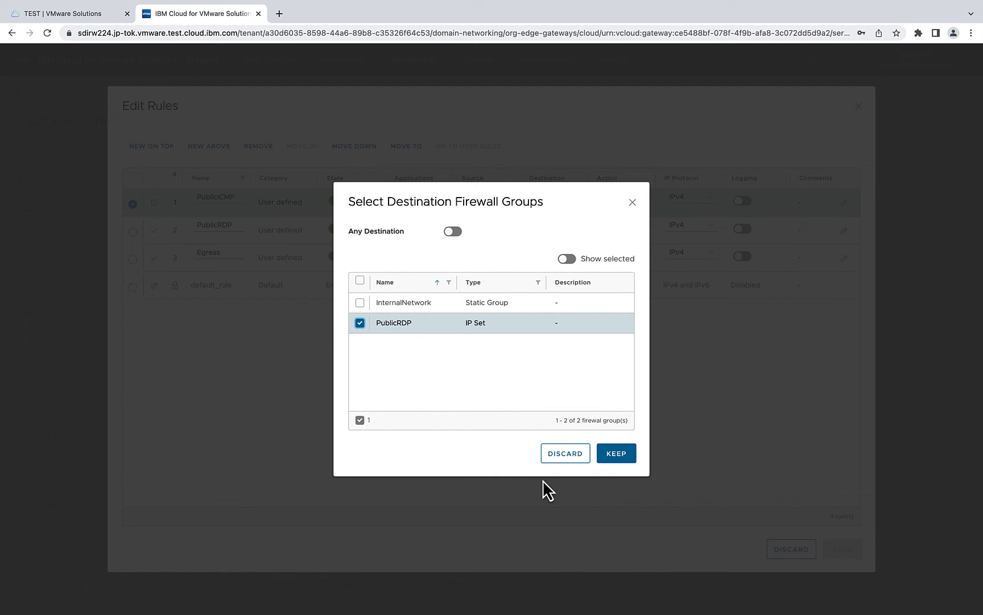
{"action": "left_click", "coordinate": [623, 456]}
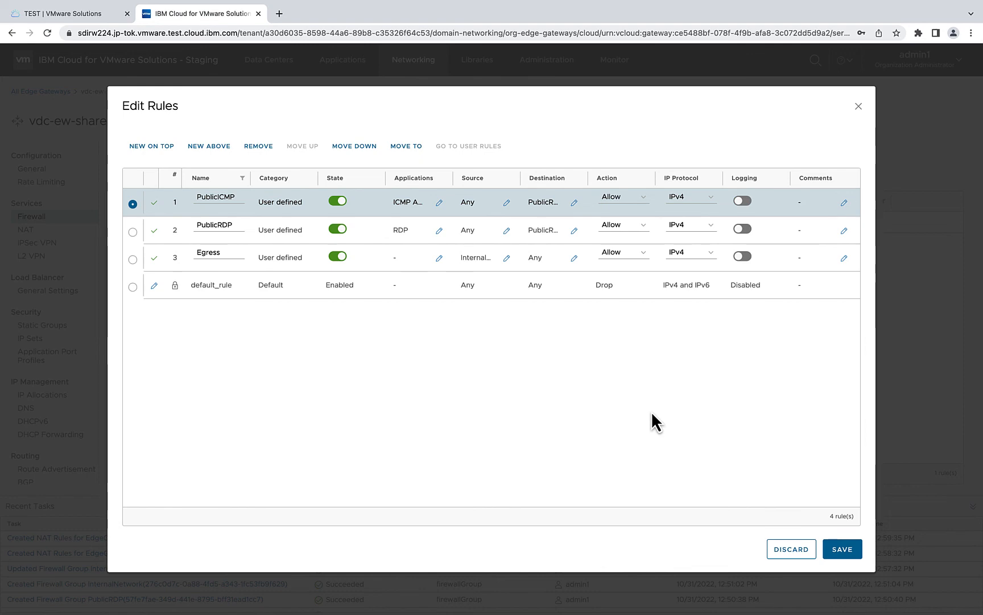
{"action": "left_click", "coordinate": [843, 550]}
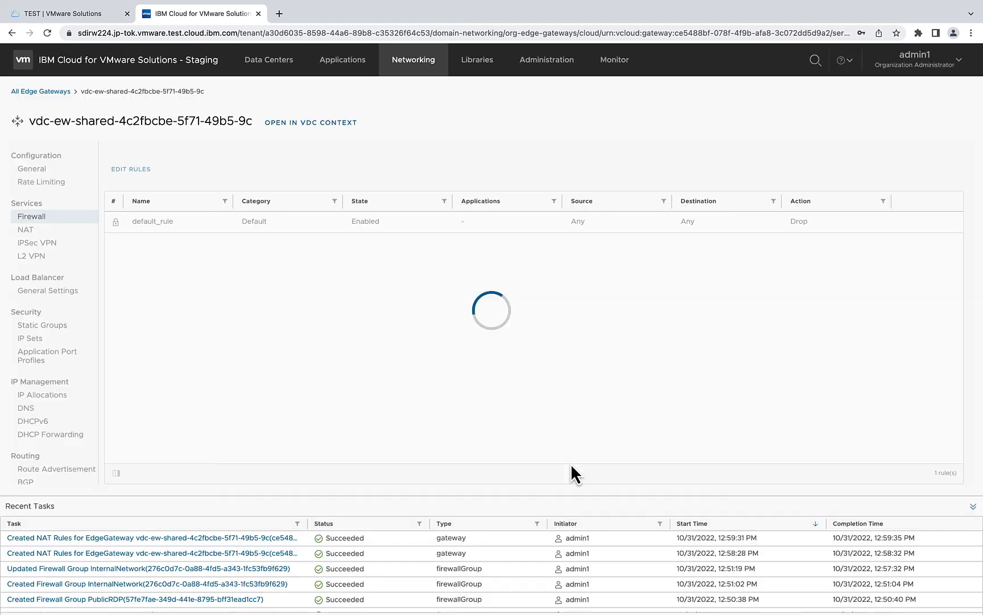